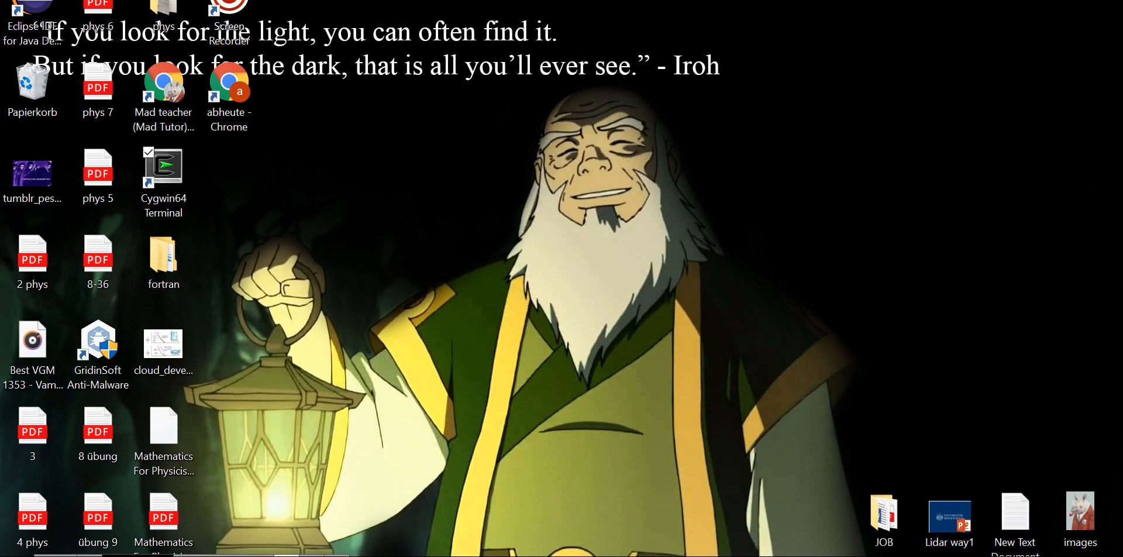
# Step: Enter the command "sudo apt-get install gfortran" in a Cygwin64 terminal without running it, and close the terminal
pyautogui.doubleClick(163, 169)
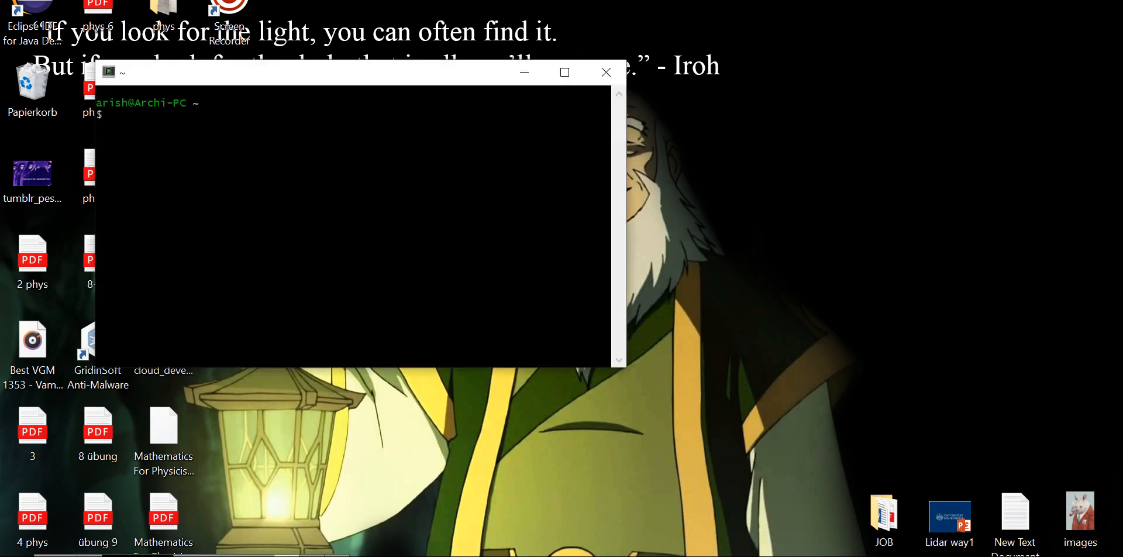
pyautogui.write('sudo')
pyautogui.write('apt-get i')
pyautogui.write('nstall')
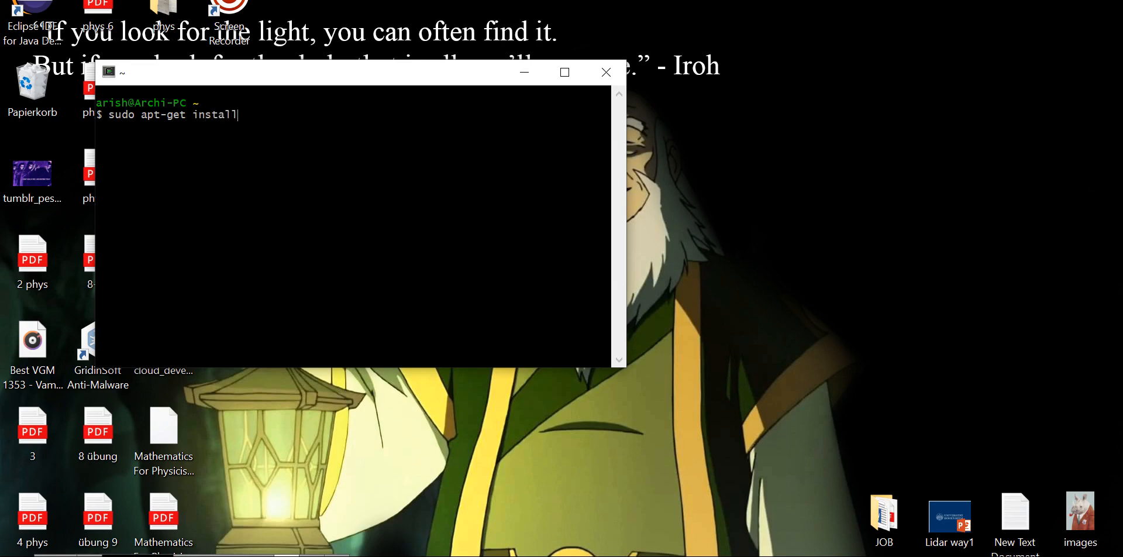
pyautogui.write(' gfortran')
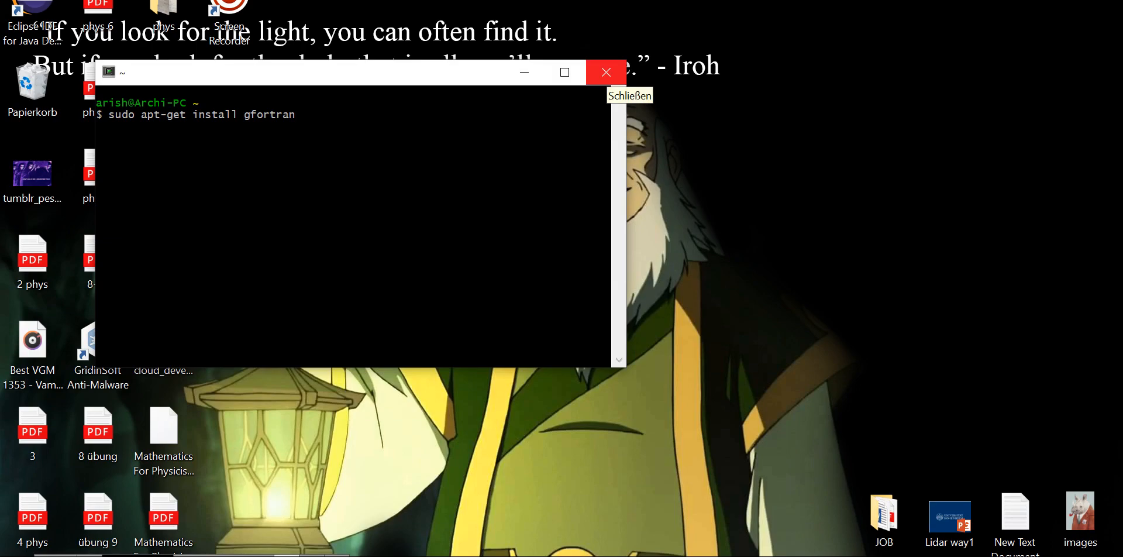
pyautogui.click(606, 72)
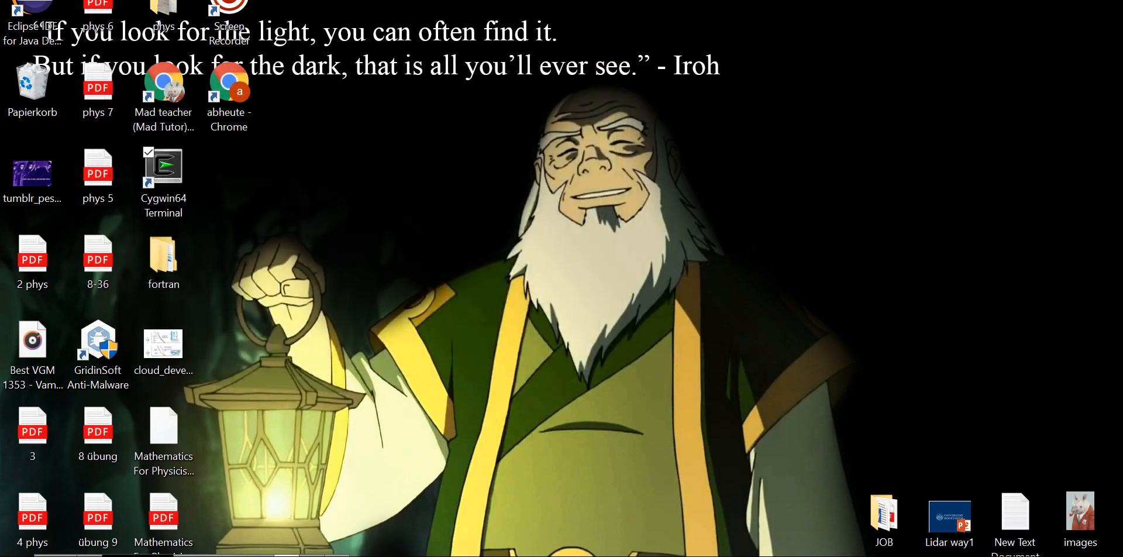
# Step: Switch to Chrome, search the web for codeblocks and open the Code::Blocks IDE website
pyautogui.click(287, 556)
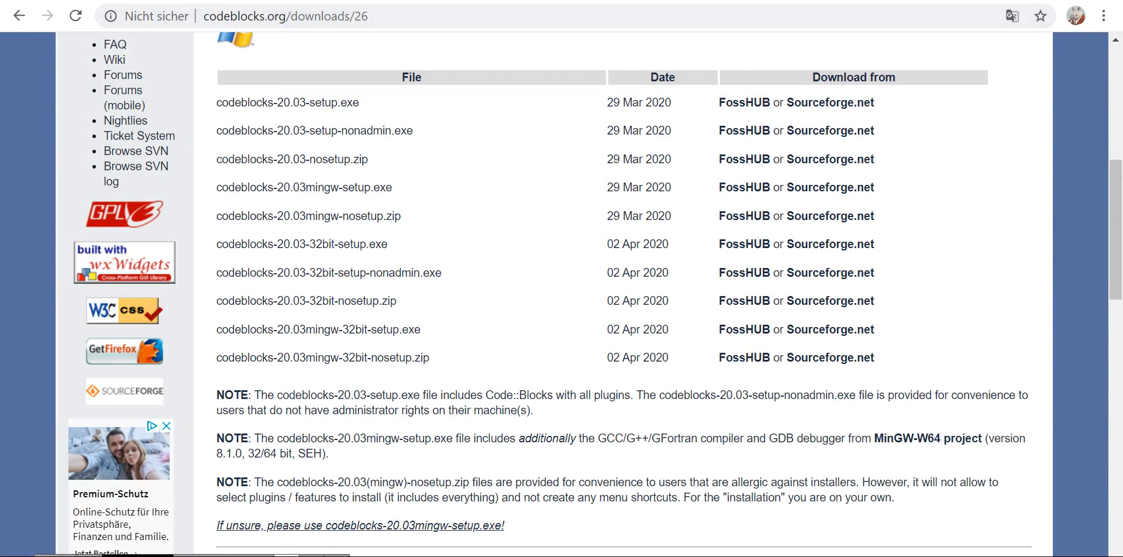
pyautogui.click(286, 16)
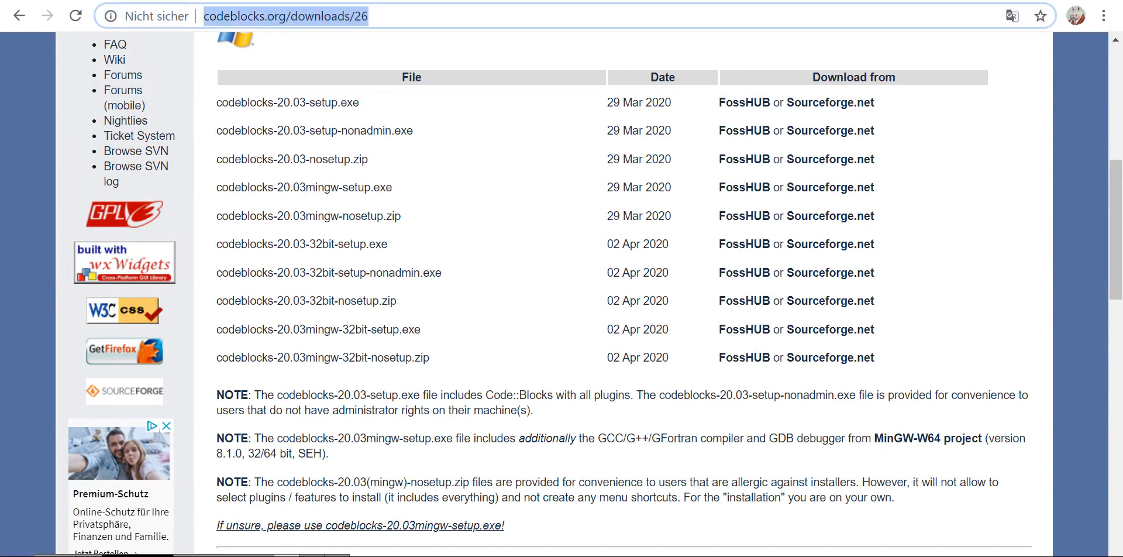
pyautogui.scroll(7, 561, 234)
pyautogui.write('cod')
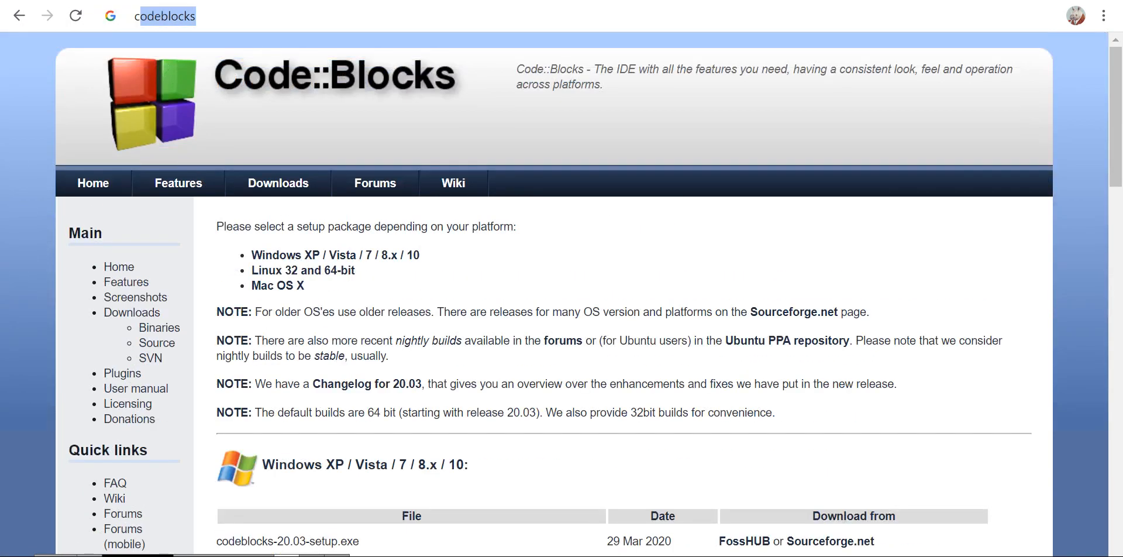
pyautogui.write('e')
pyautogui.press('Return')
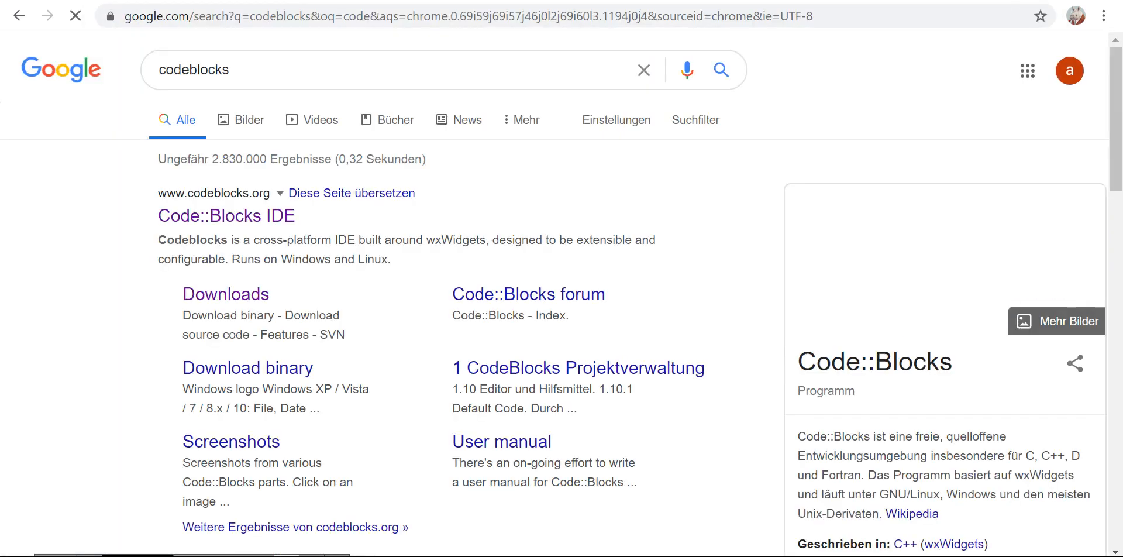
pyautogui.click(226, 215)
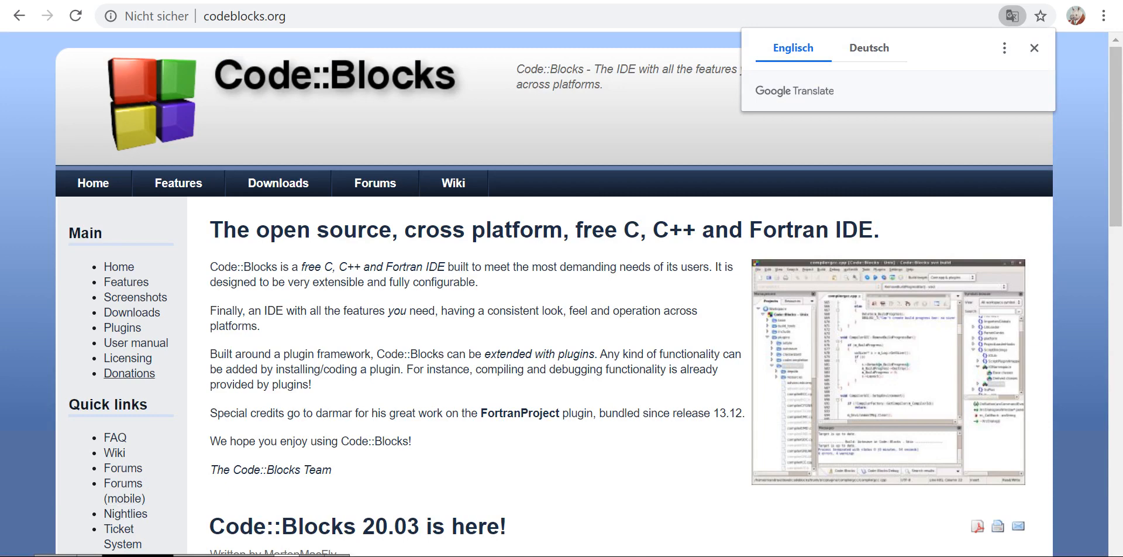
# Step: Go to the Windows binary release downloads and download codeblocks-20.03mingw-32bit-setup.exe from Sourceforge.net
pyautogui.click(131, 313)
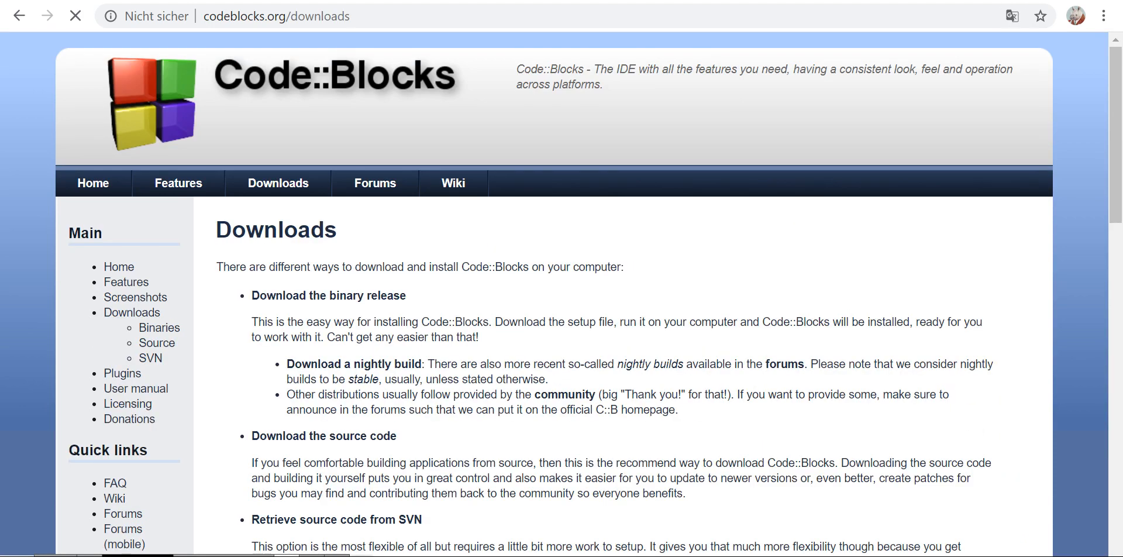
pyautogui.scroll(-3, 327, 295)
pyautogui.scroll(3, 328, 295)
pyautogui.click(327, 295)
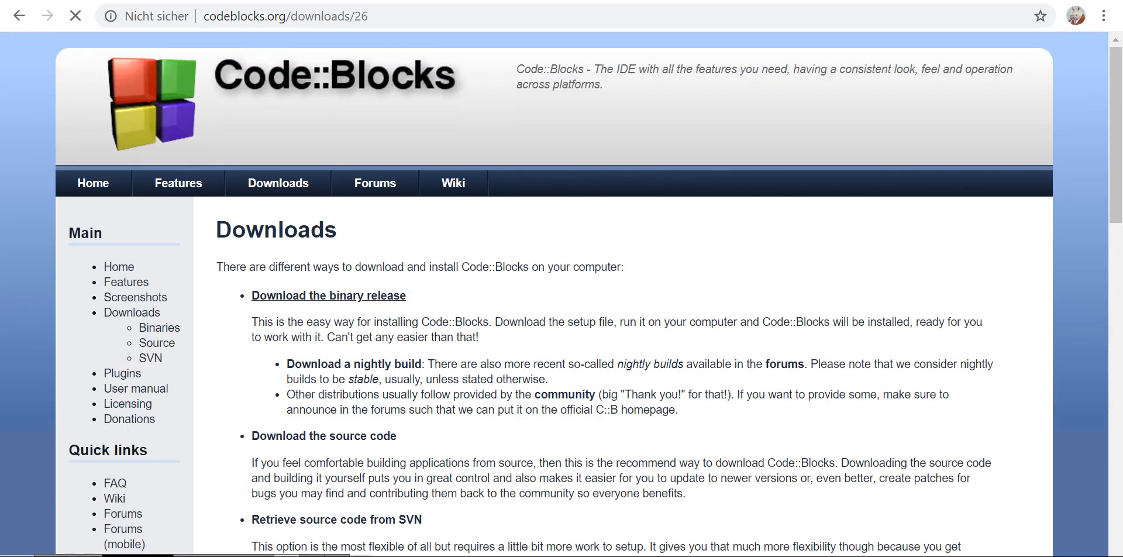
pyautogui.scroll(-6, 562, 292)
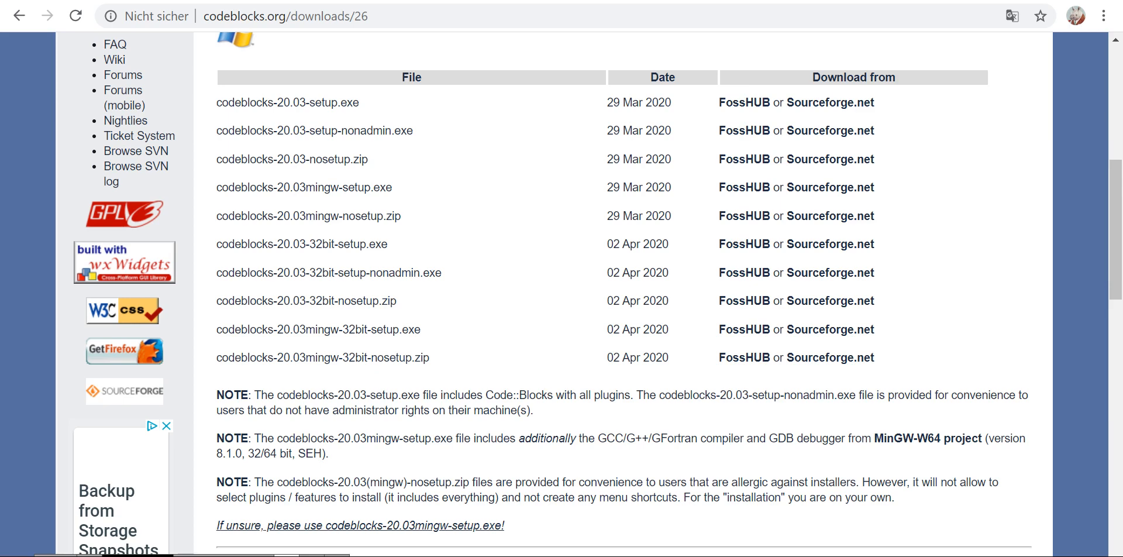
pyautogui.moveTo(222, 329); pyautogui.dragTo(400, 329)
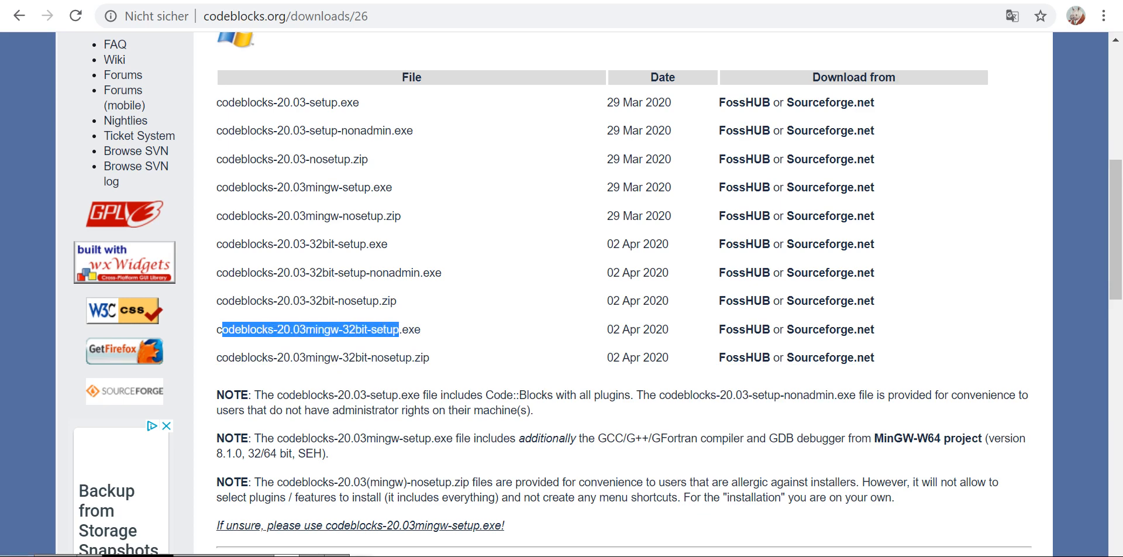
pyautogui.click(830, 329)
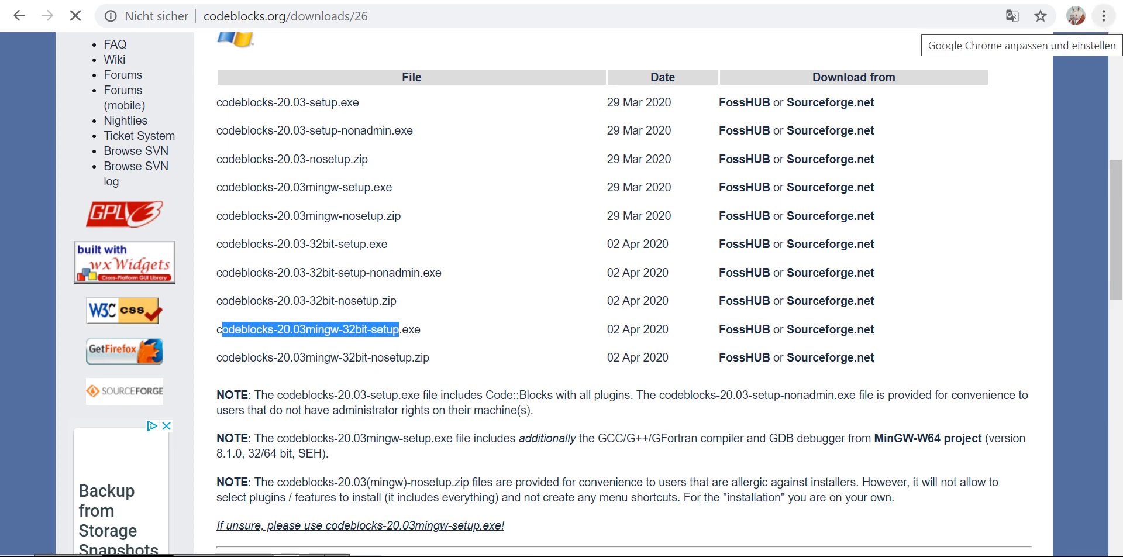
pyautogui.click(1104, 16)
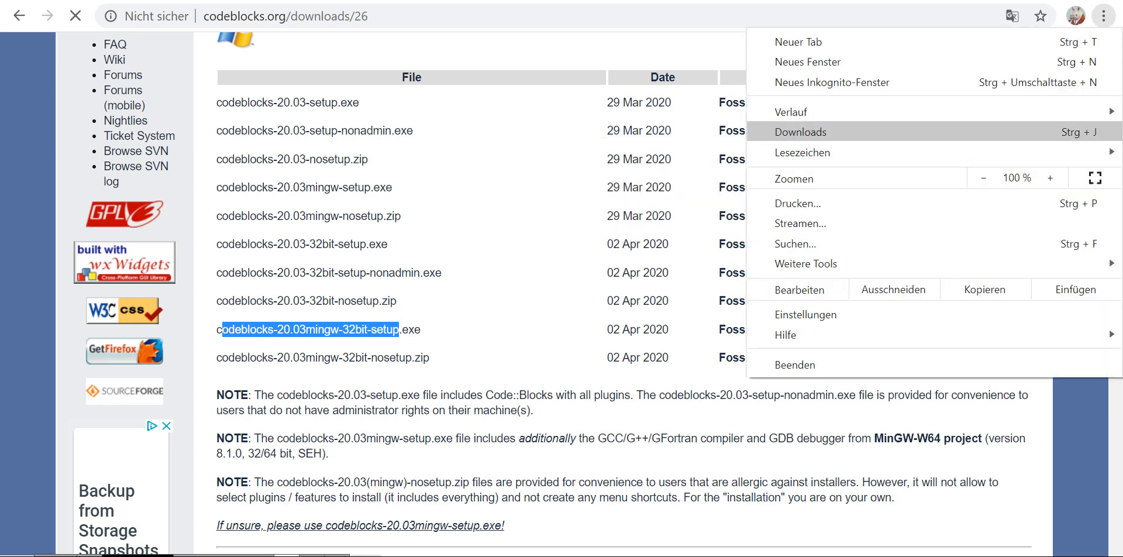
pyautogui.click(934, 132)
pyautogui.hotkey('ctrl', 'w')
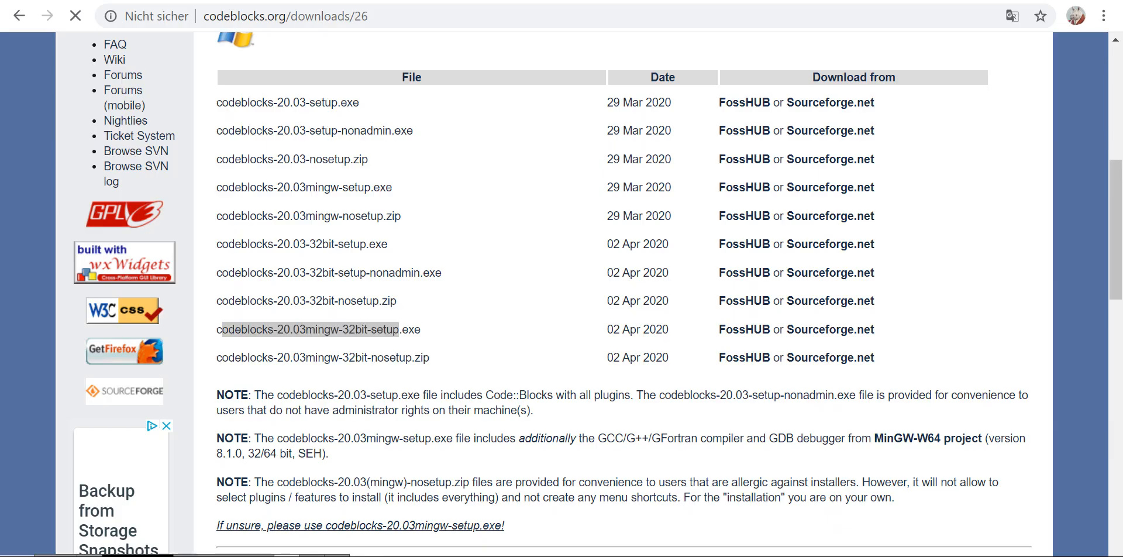
# Step: Find and open the Windows Downloads folder, and launch the codeblocks-20.03mingw-32bit-setup installer
pyautogui.press('super')
pyautogui.write('downl')
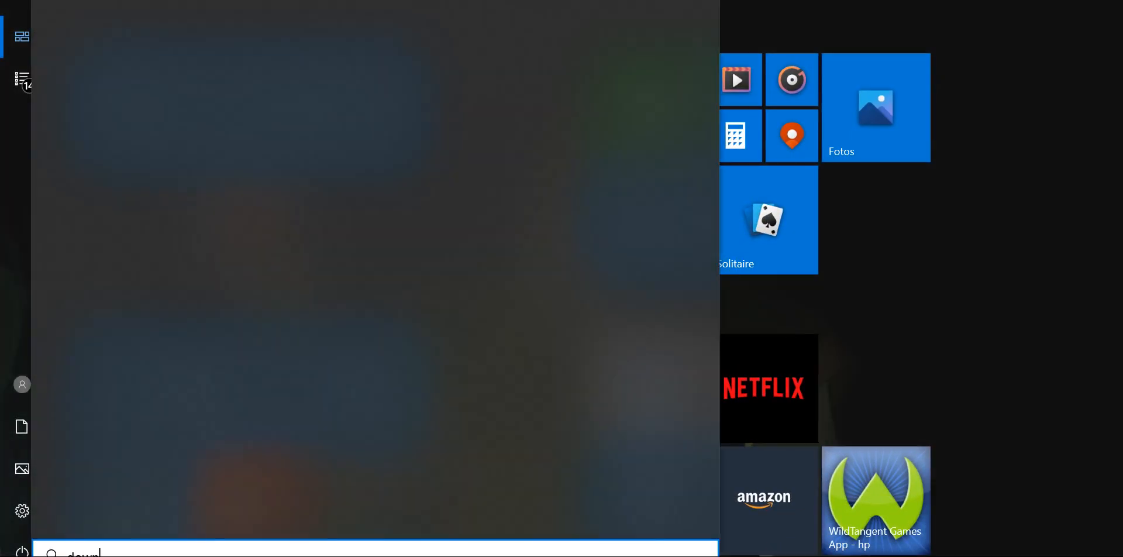
pyautogui.write('oad')
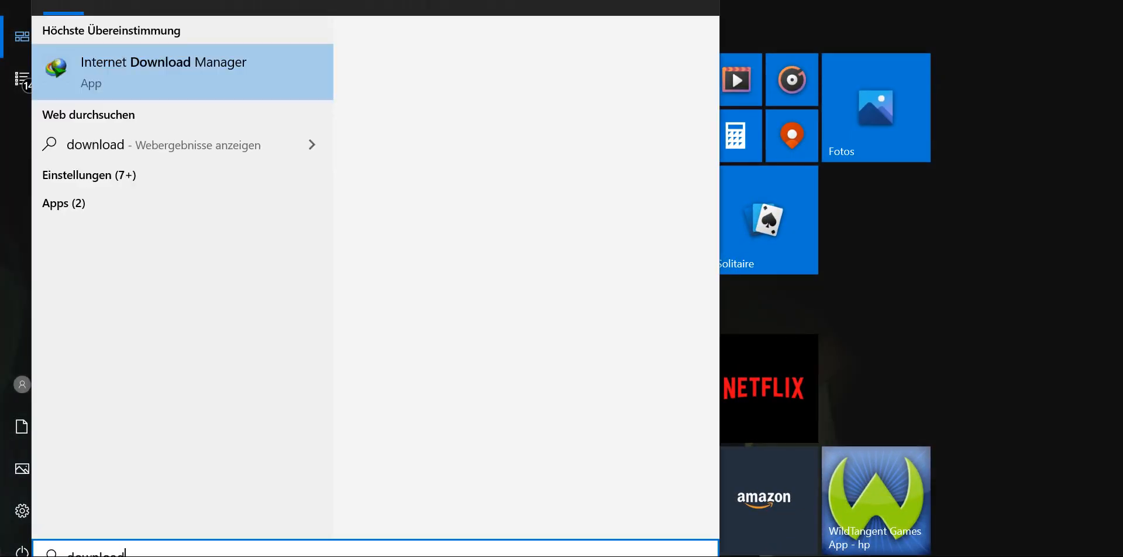
pyautogui.press('Down')
pyautogui.press('Down')
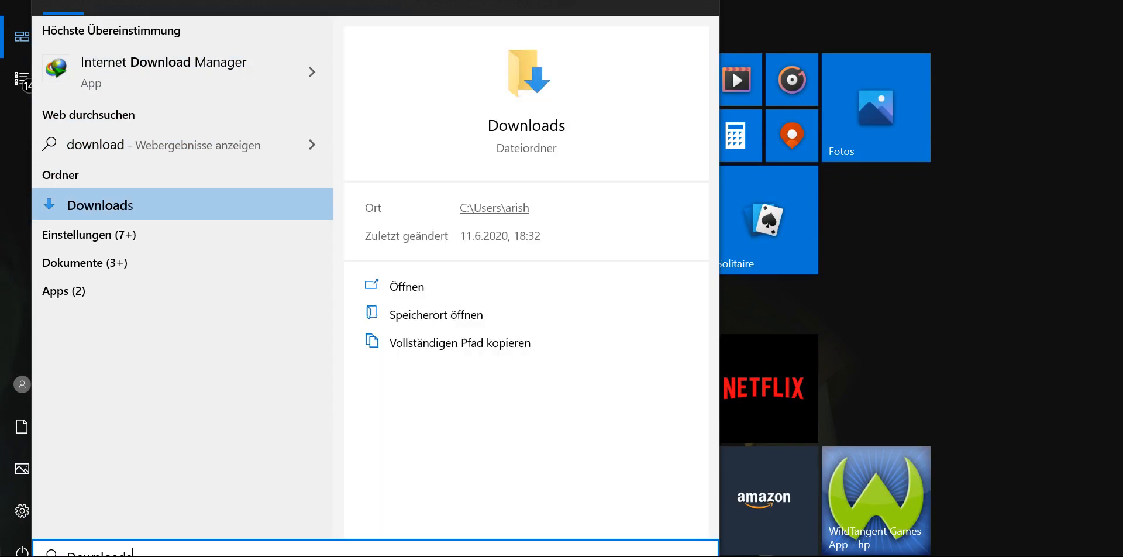
pyautogui.press('Return')
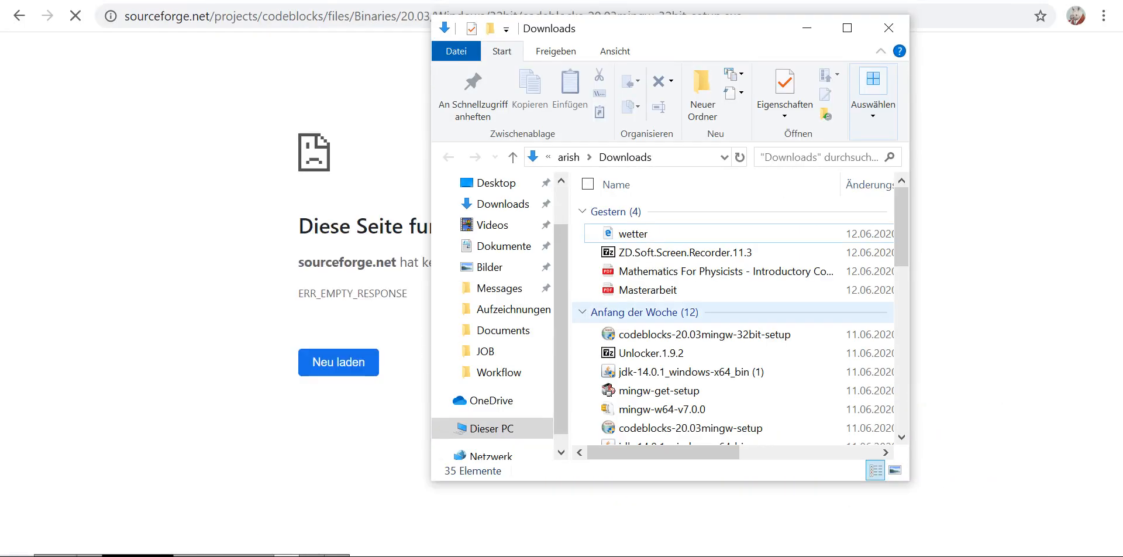
pyautogui.click(702, 334)
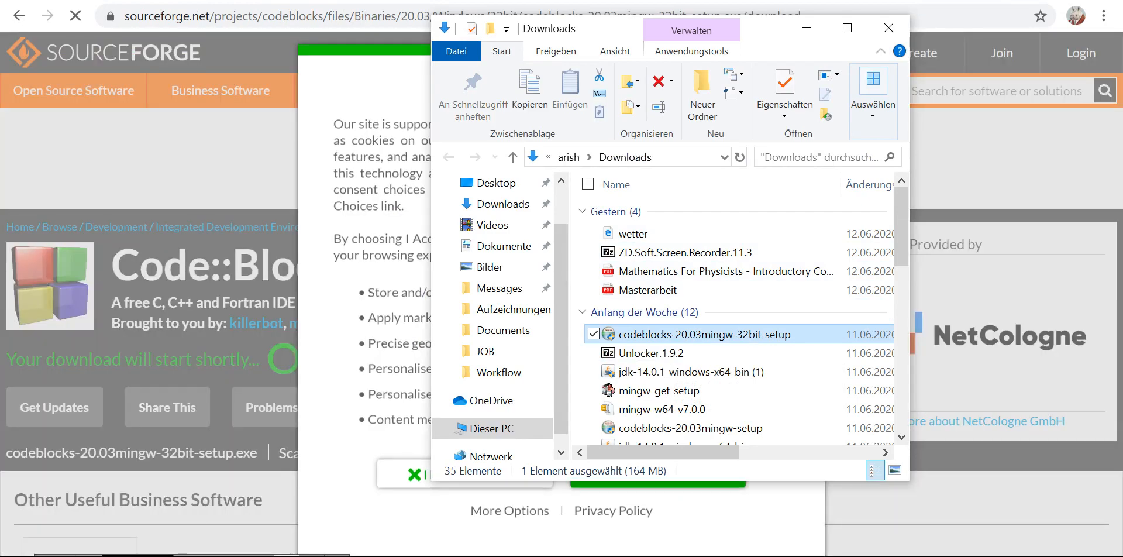
# Step: Close the Downloads window and the on-screen keyboard, and decline SourceForge's cookie consent
pyautogui.click(888, 27)
pyautogui.click(465, 474)
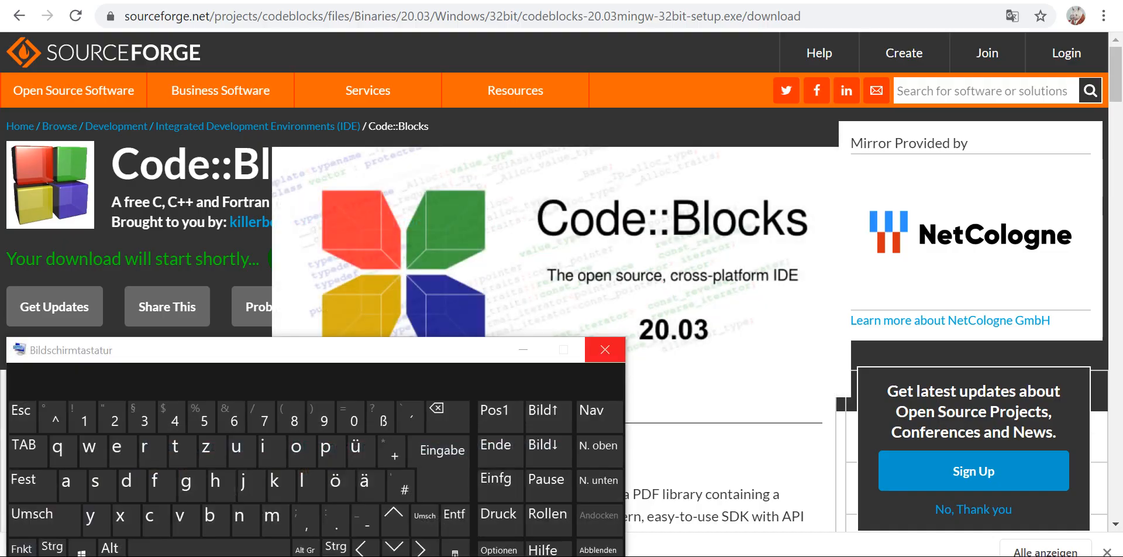
pyautogui.click(606, 349)
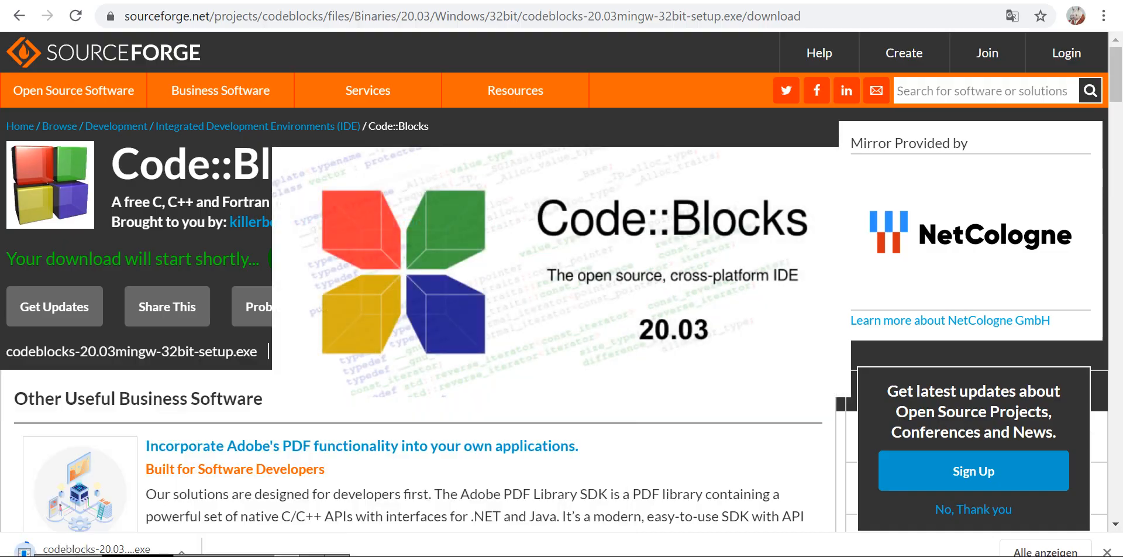
# Step: Accept the license and install Code::Blocks with all components in C:\Program Files (x86)\CodeBlocks
pyautogui.click(660, 421)
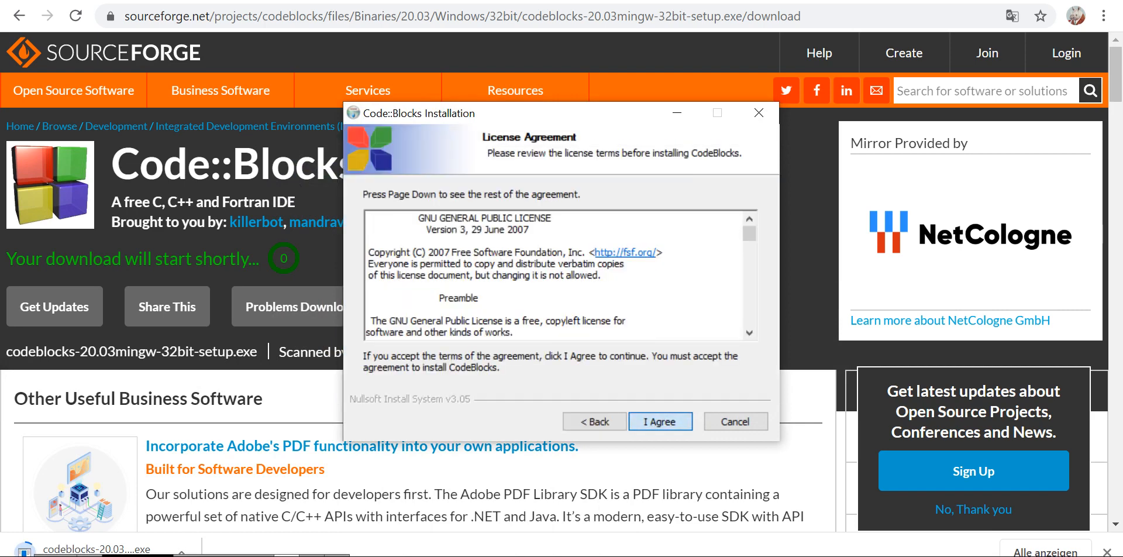
pyautogui.click(661, 421)
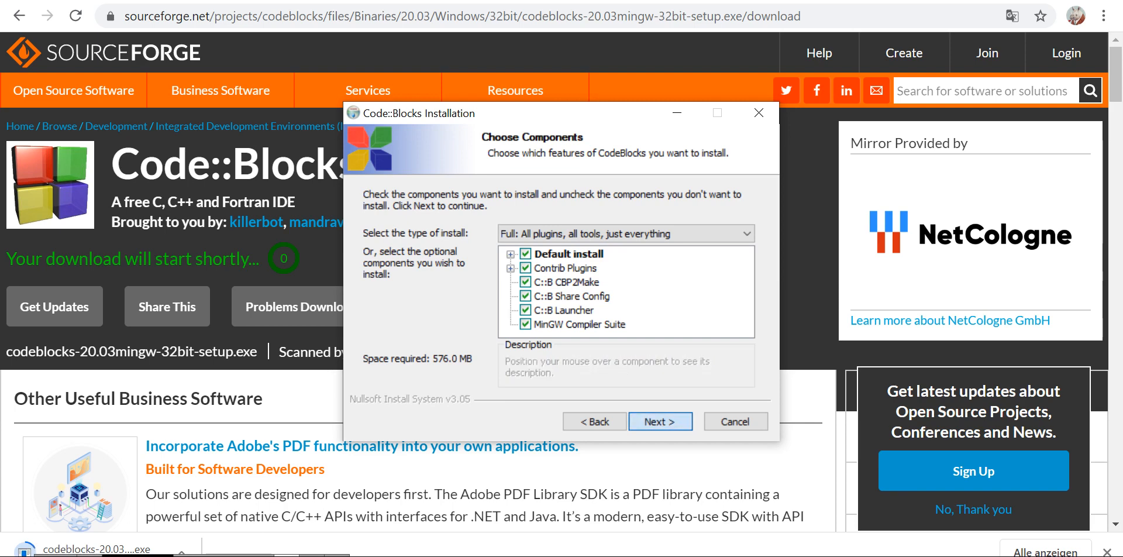
pyautogui.press('Return')
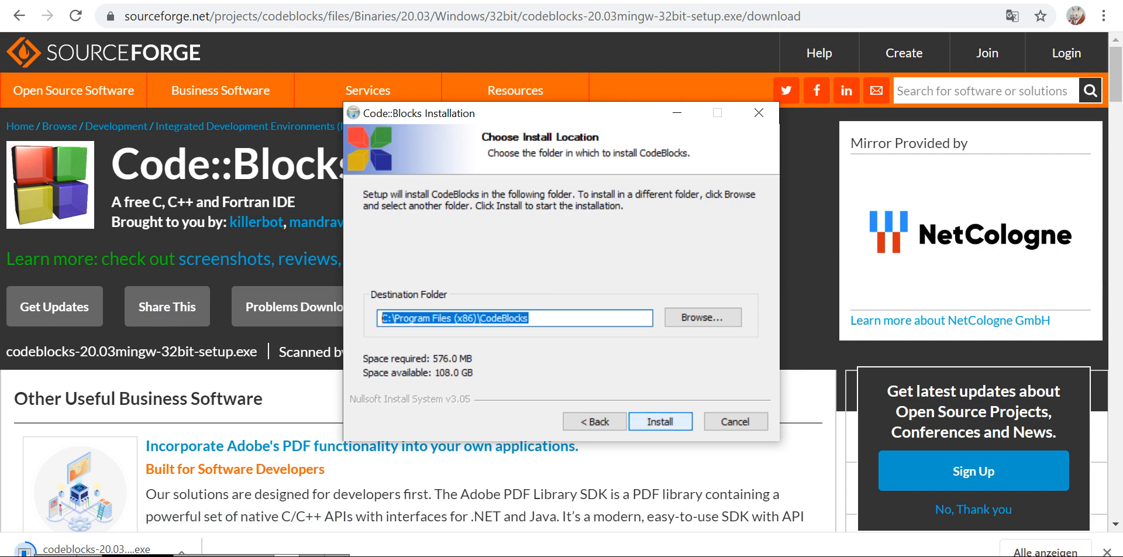
pyautogui.click(660, 421)
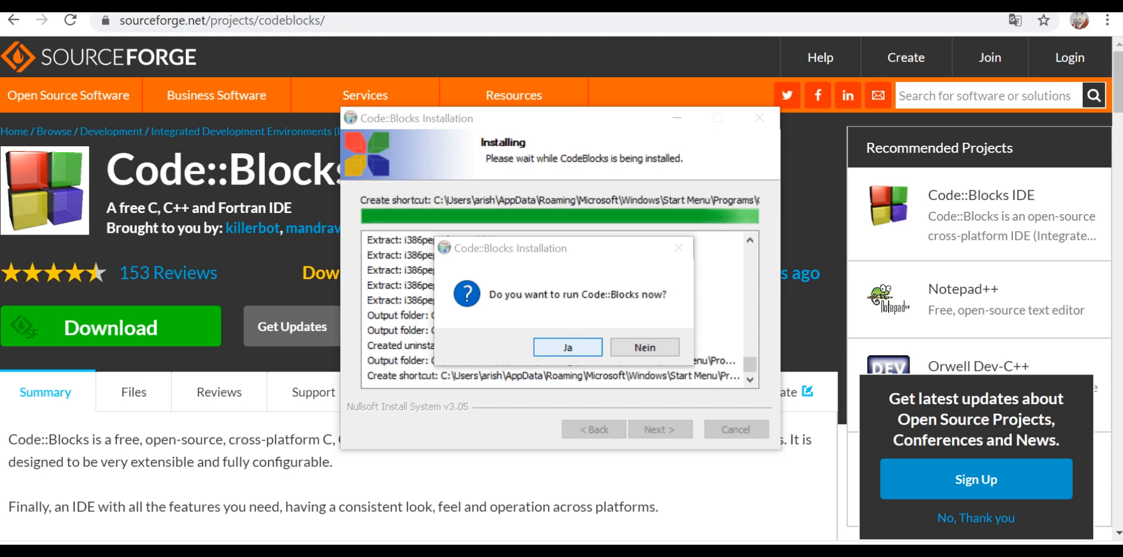
# Step: Choose to run Code::Blocks right away and complete the installation wizard
pyautogui.press('Return')
pyautogui.press('Return')
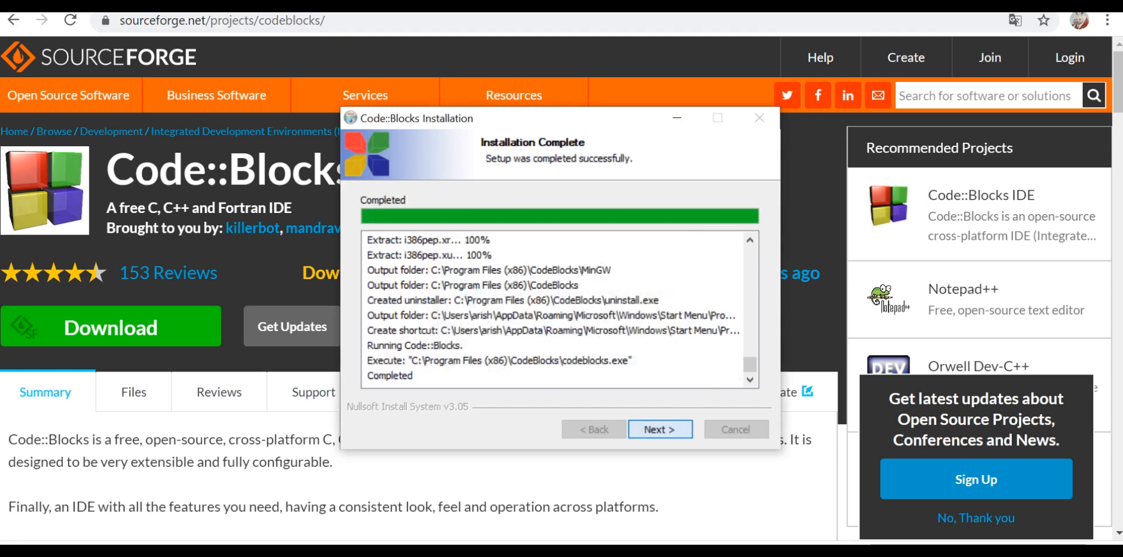
pyautogui.press('Return')
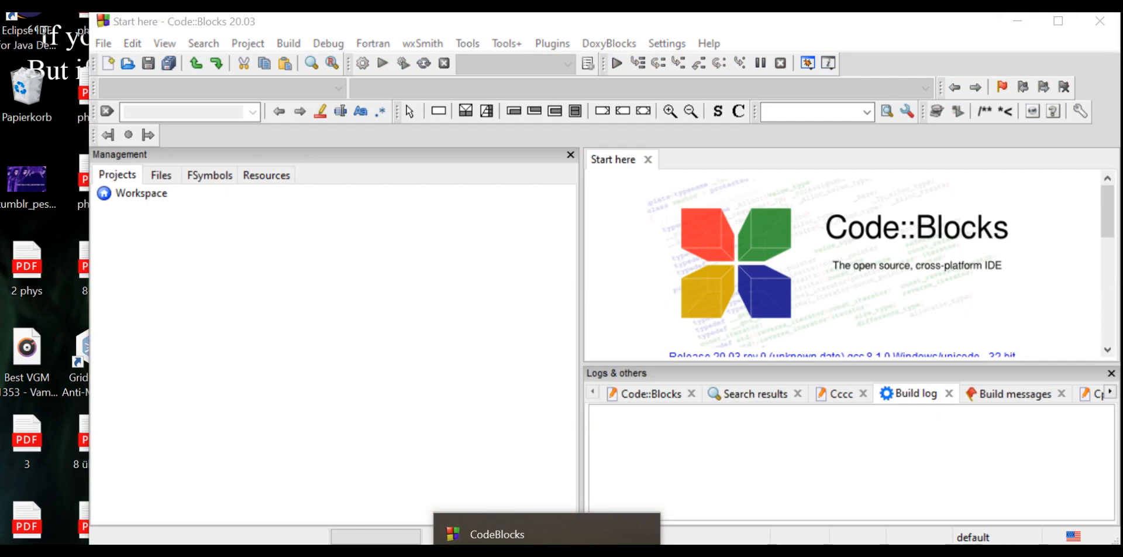
# Step: Select GNU Fortran Compiler in the global compiler settings, check the profiler and batch build settings, and close the dialog
pyautogui.click(498, 534)
pyautogui.click(667, 44)
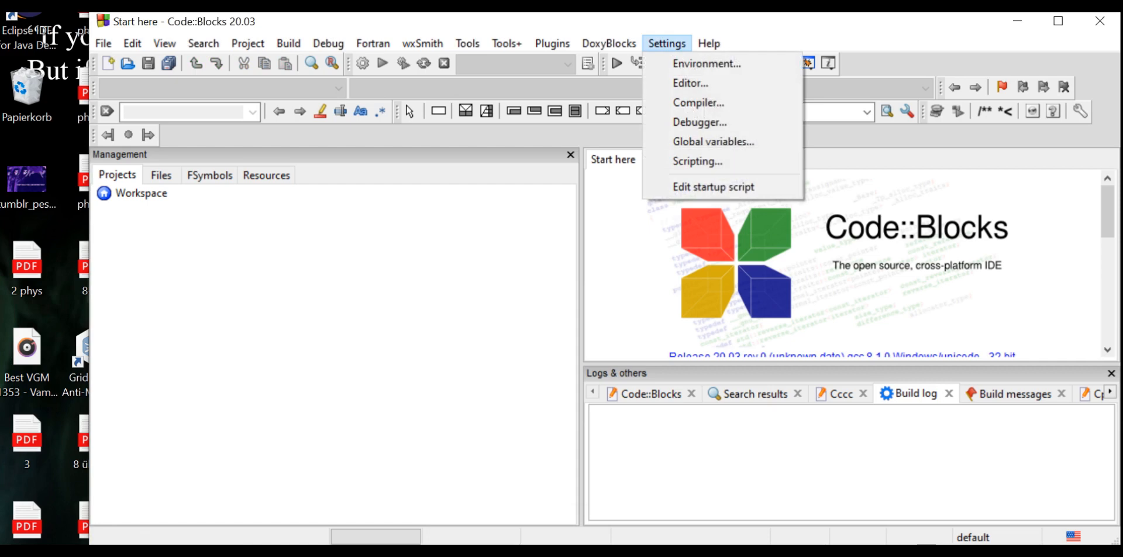
pyautogui.click(690, 83)
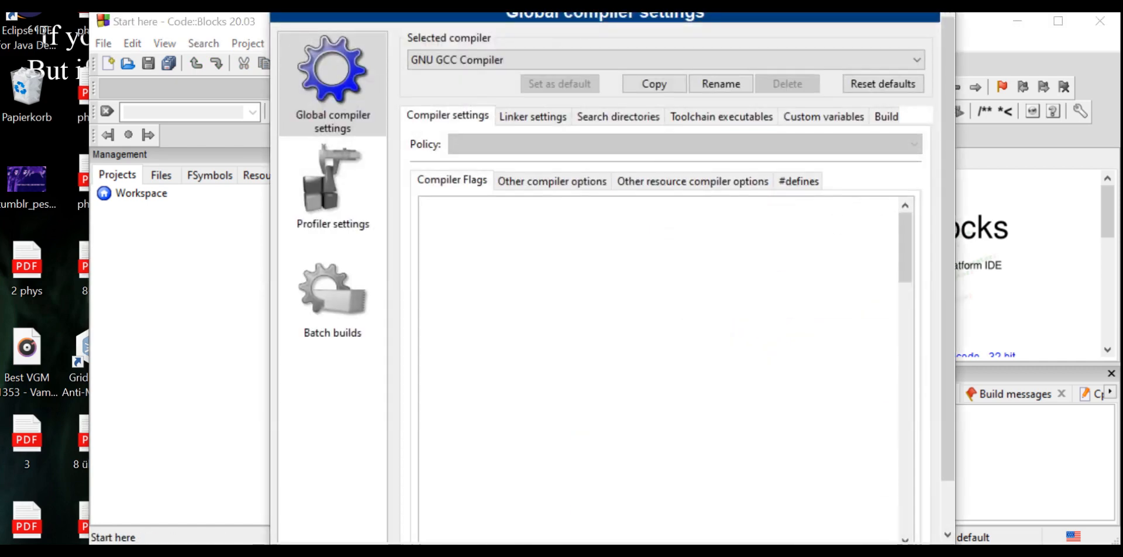
pyautogui.scroll(-15, 661, 368)
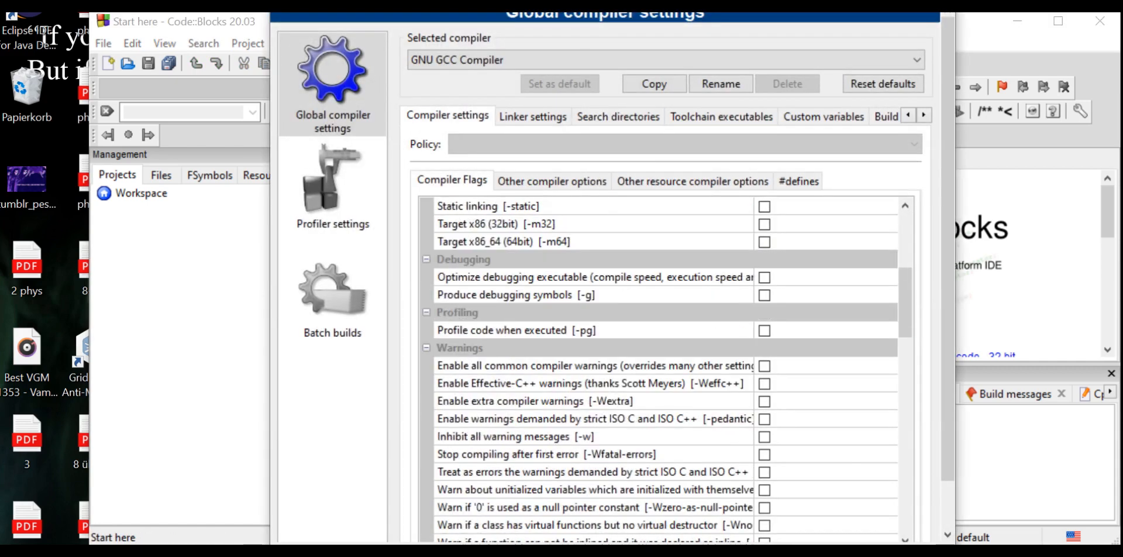
pyautogui.scroll(11, 661, 369)
pyautogui.scroll(4, 661, 368)
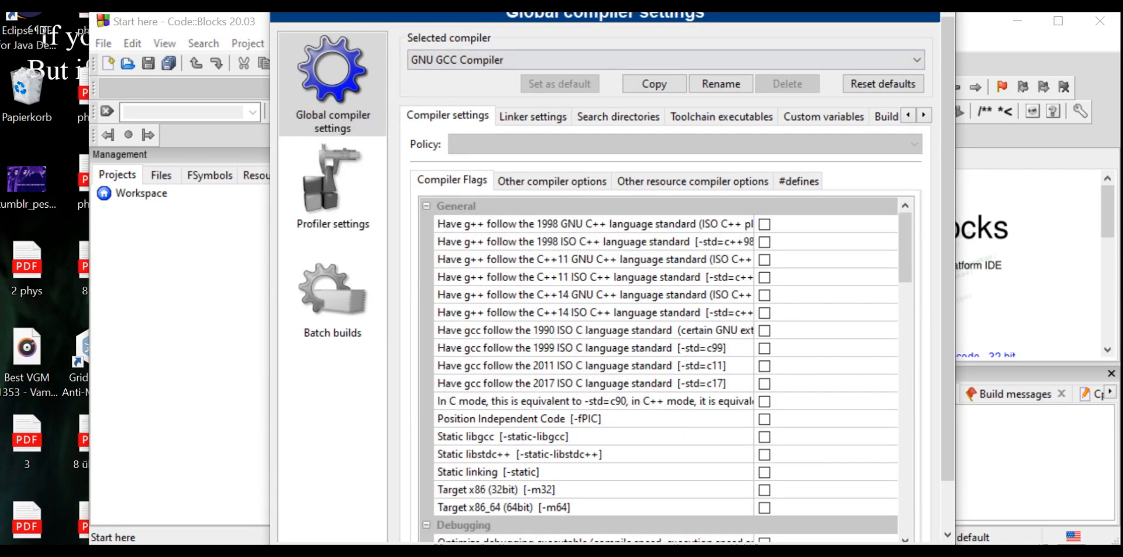
pyautogui.click(665, 60)
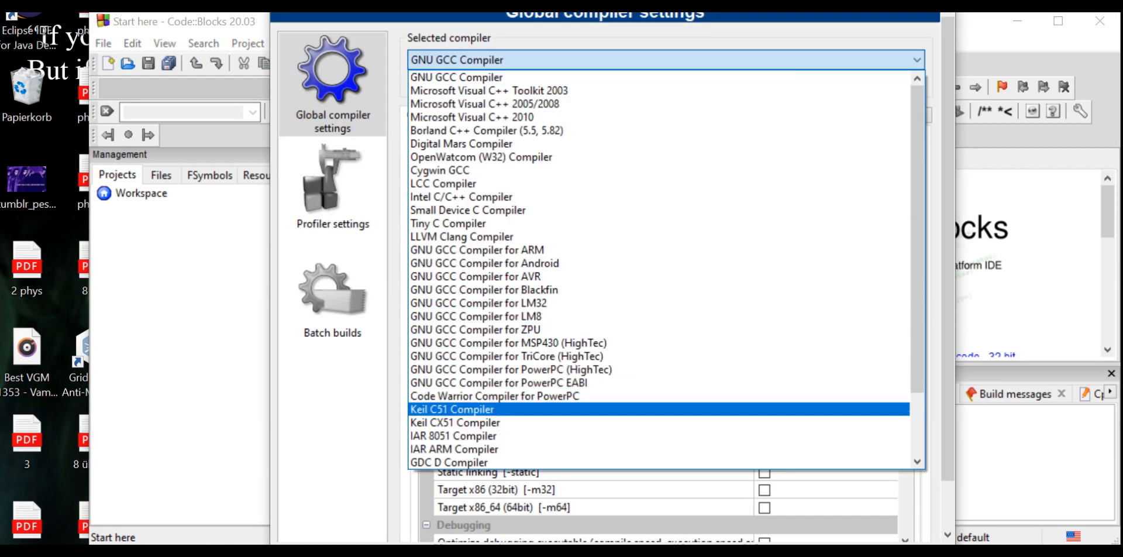
pyautogui.scroll(-3, 659, 386)
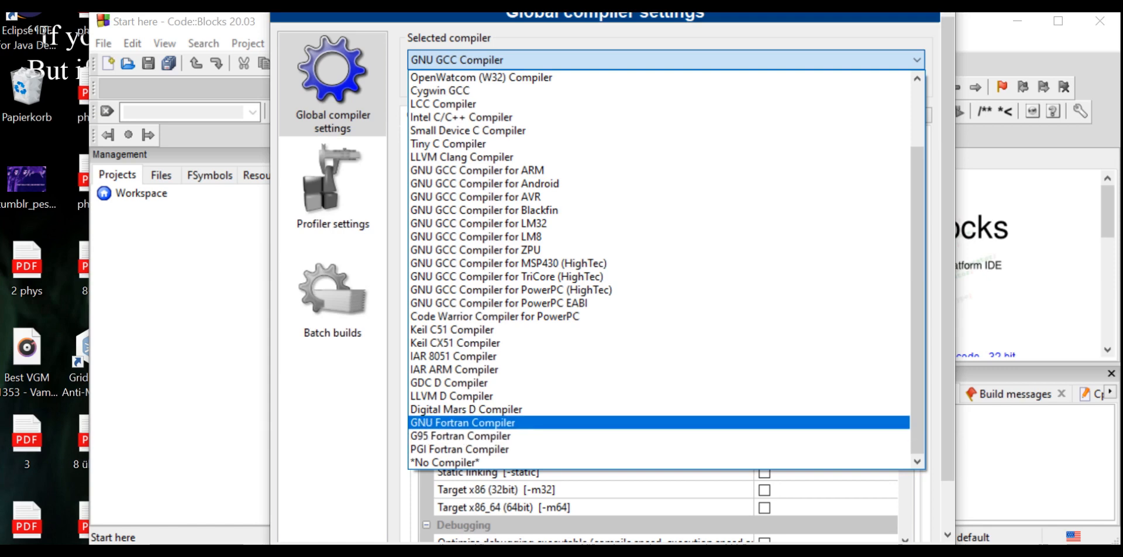
pyautogui.click(463, 422)
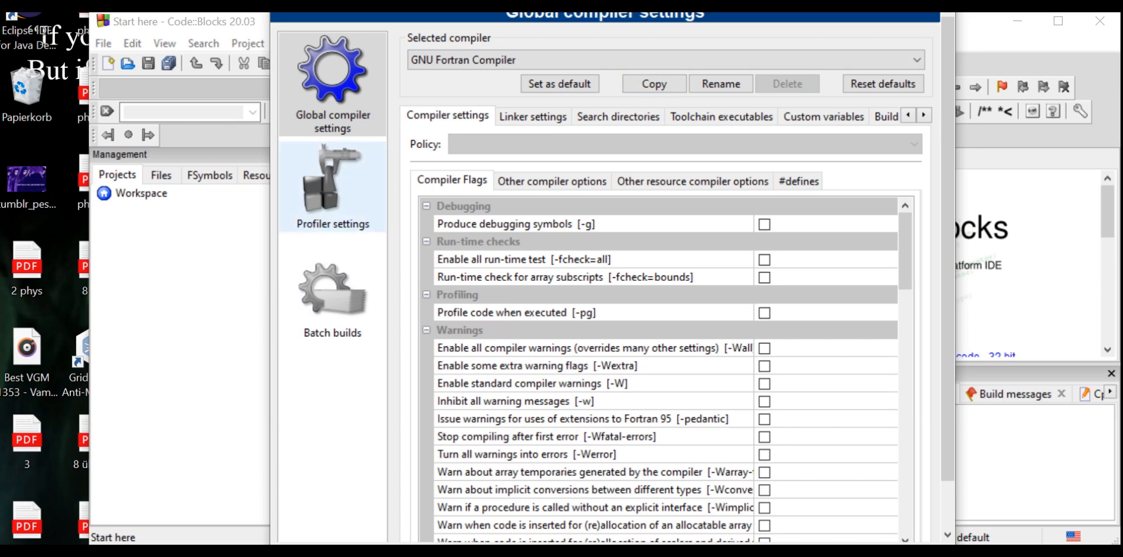
pyautogui.click(333, 187)
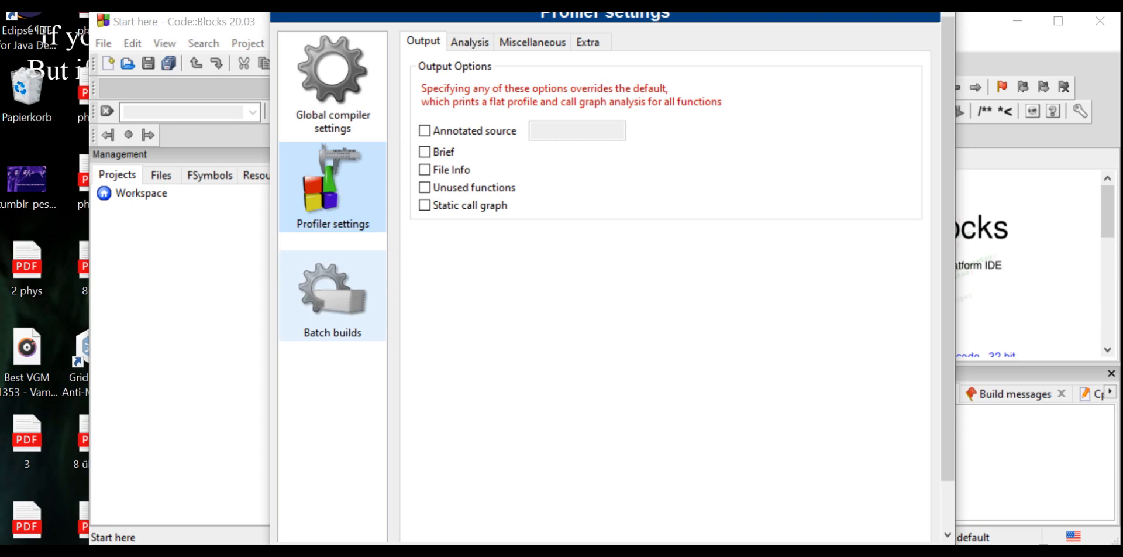
pyautogui.click(333, 296)
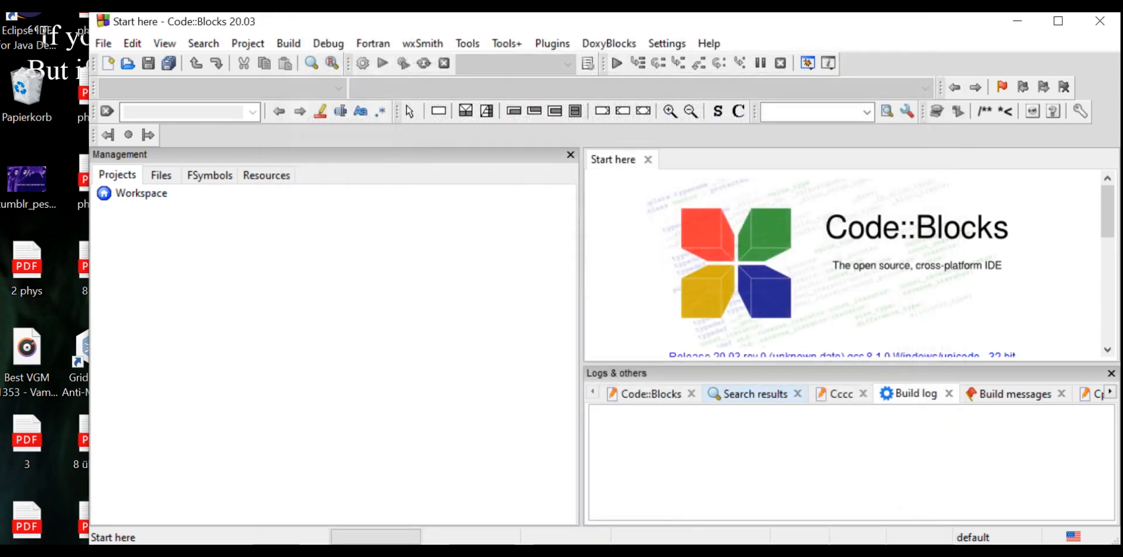
# Step: Open the editor settings and review the other editor, C/C++ editor and encoding settings
pyautogui.click(666, 58)
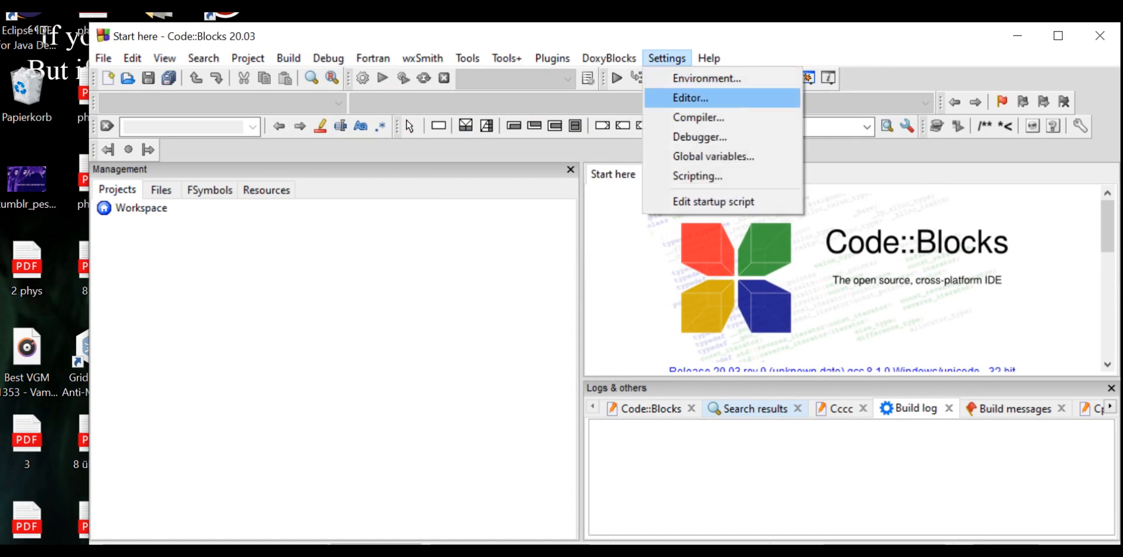
pyautogui.press('Return')
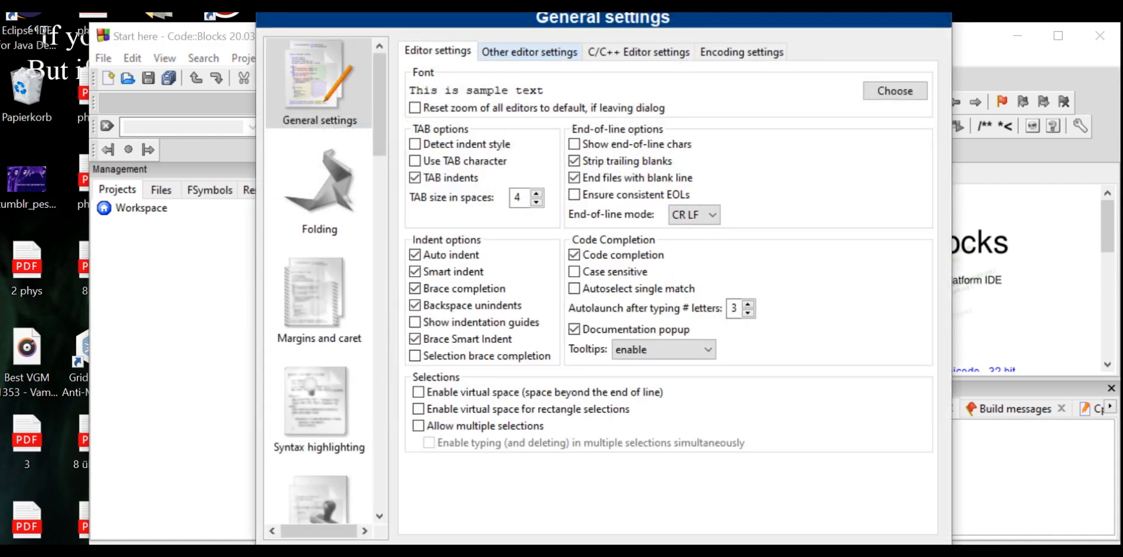
pyautogui.click(529, 51)
pyautogui.click(638, 51)
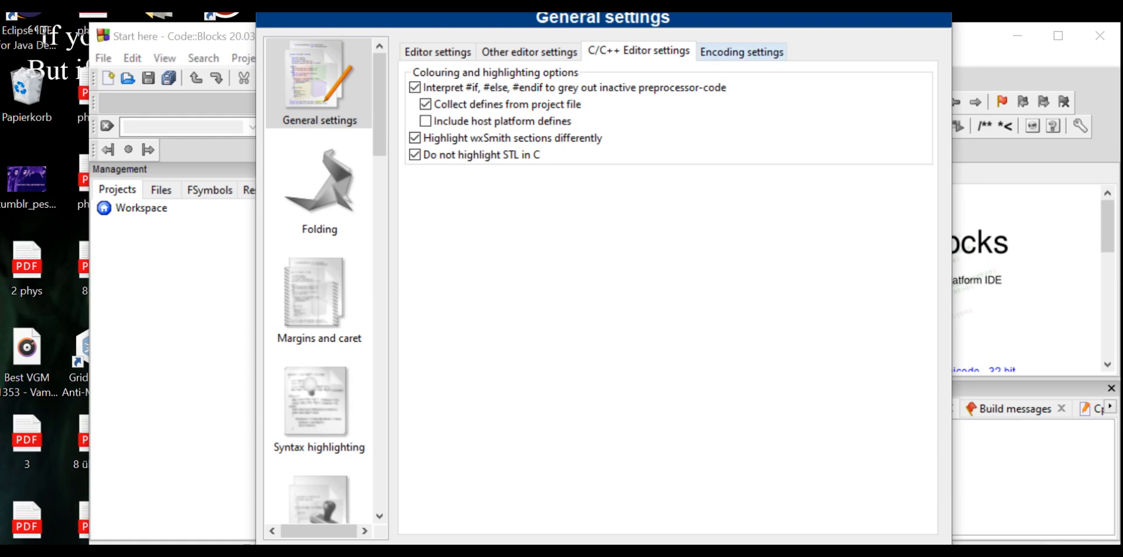
pyautogui.click(742, 51)
pyautogui.click(638, 51)
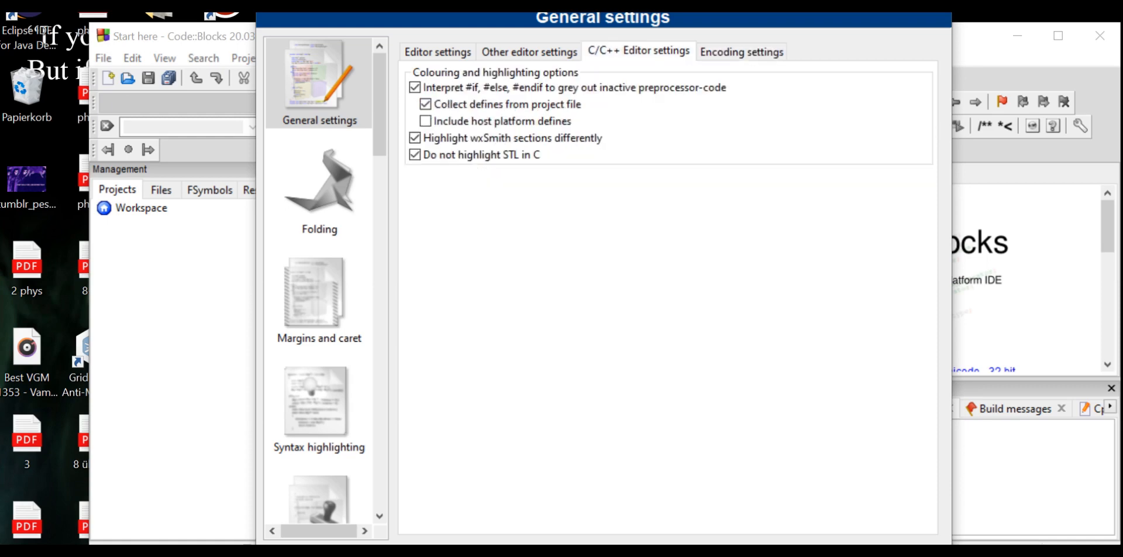
pyautogui.click(529, 51)
# Step: Set the active line's background to bright cyan in the Fortran syntax highlighting and accept the editor settings
pyautogui.click(319, 409)
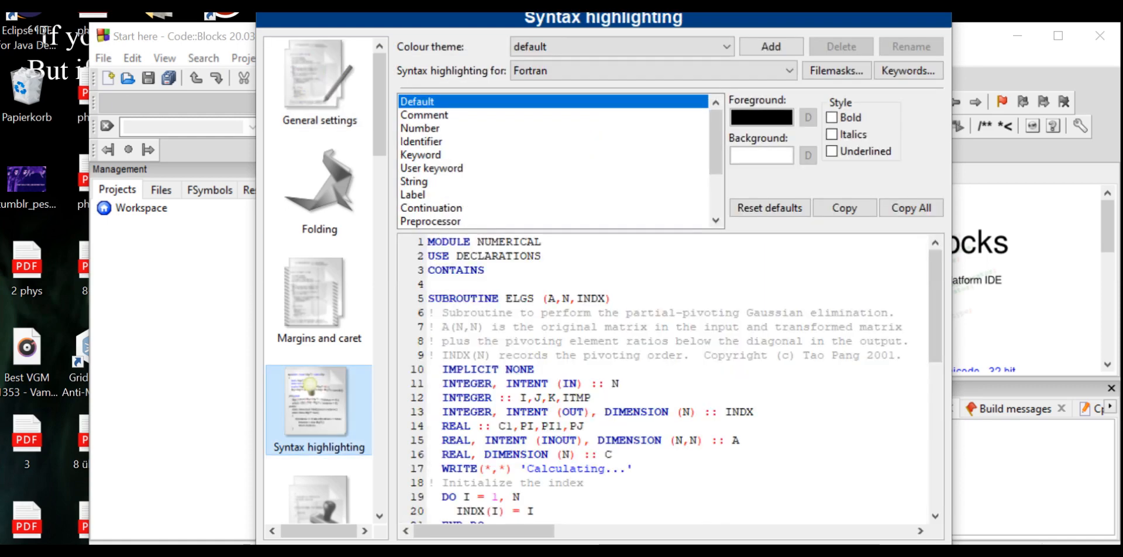
pyautogui.scroll(-1, 552, 161)
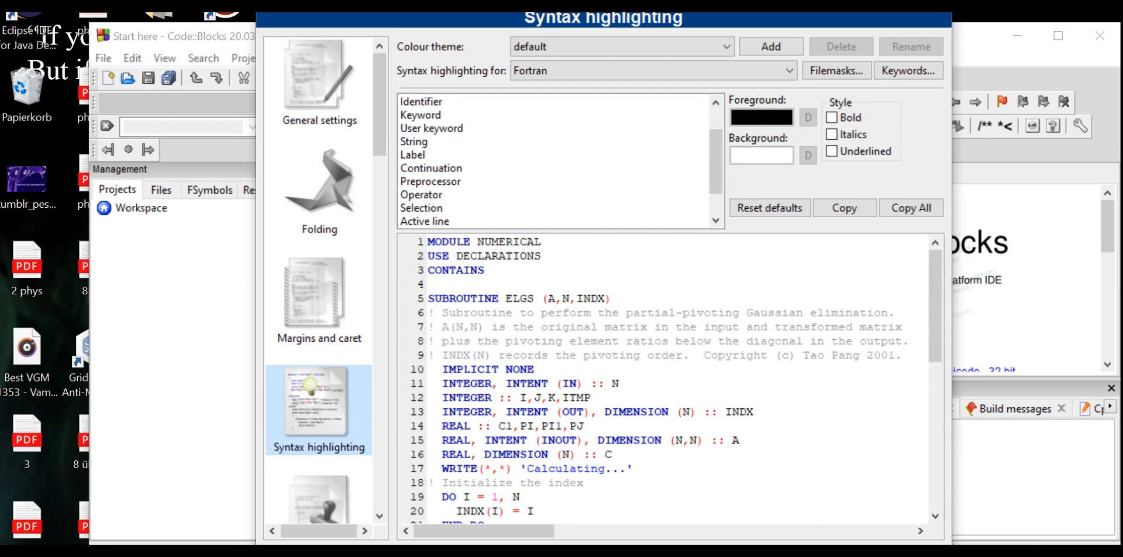
pyautogui.scroll(-1, 553, 161)
pyautogui.click(425, 182)
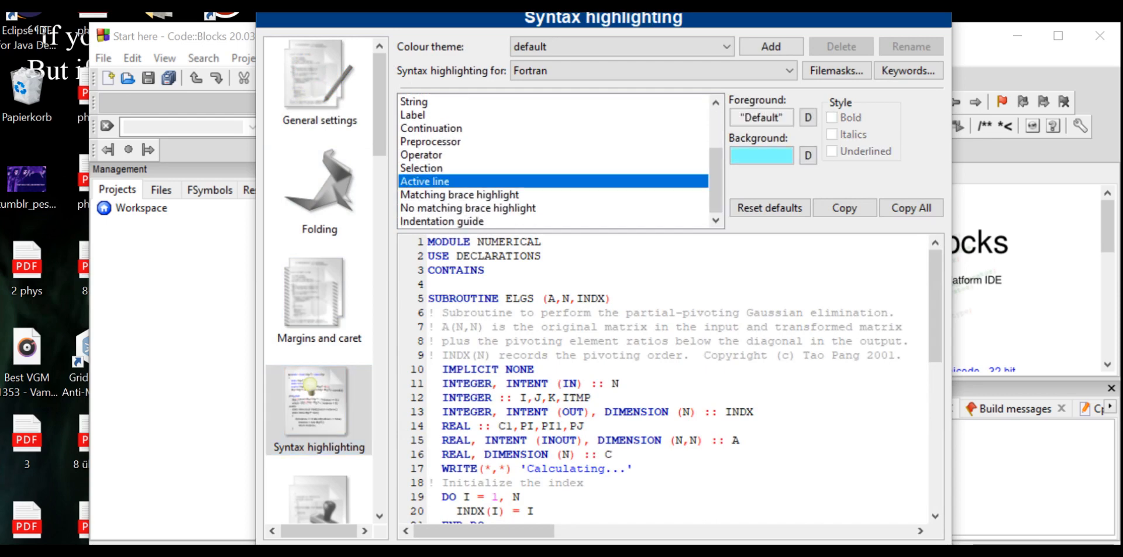
pyautogui.click(761, 155)
pyautogui.click(615, 207)
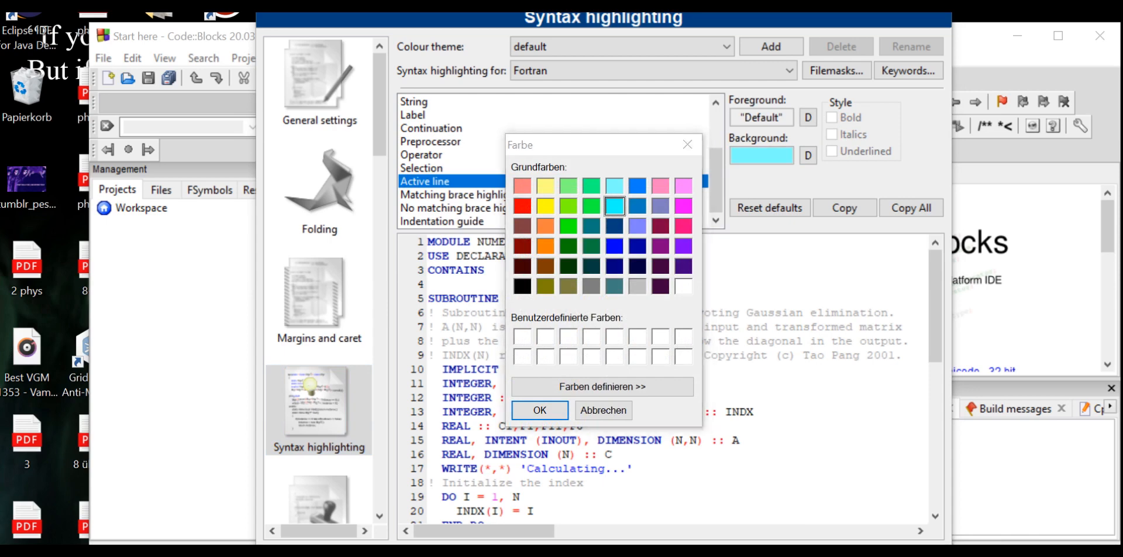
pyautogui.click(540, 409)
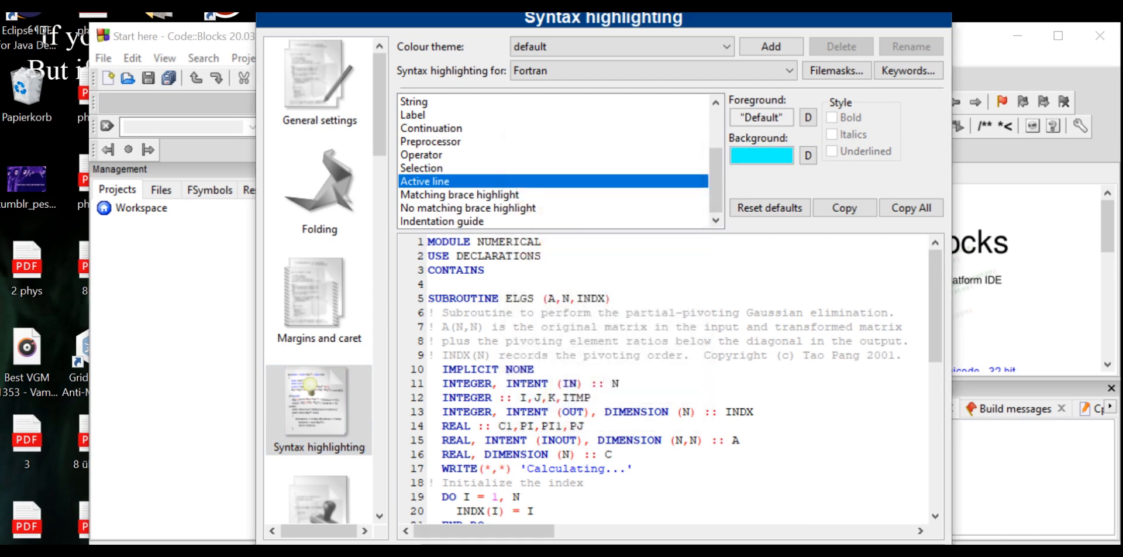
pyautogui.press('Return')
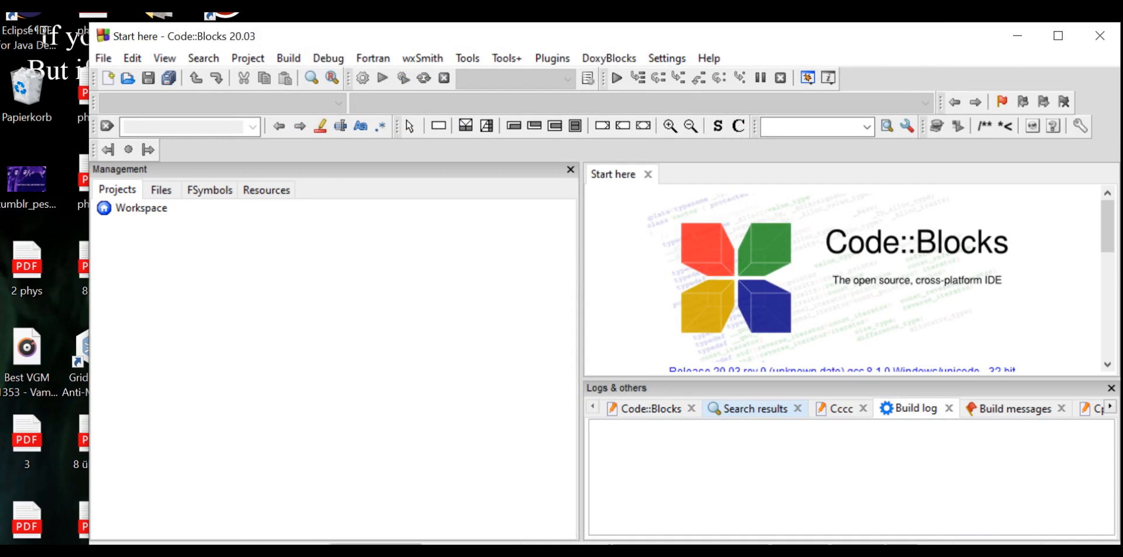
pyautogui.rightClick(159, 252)
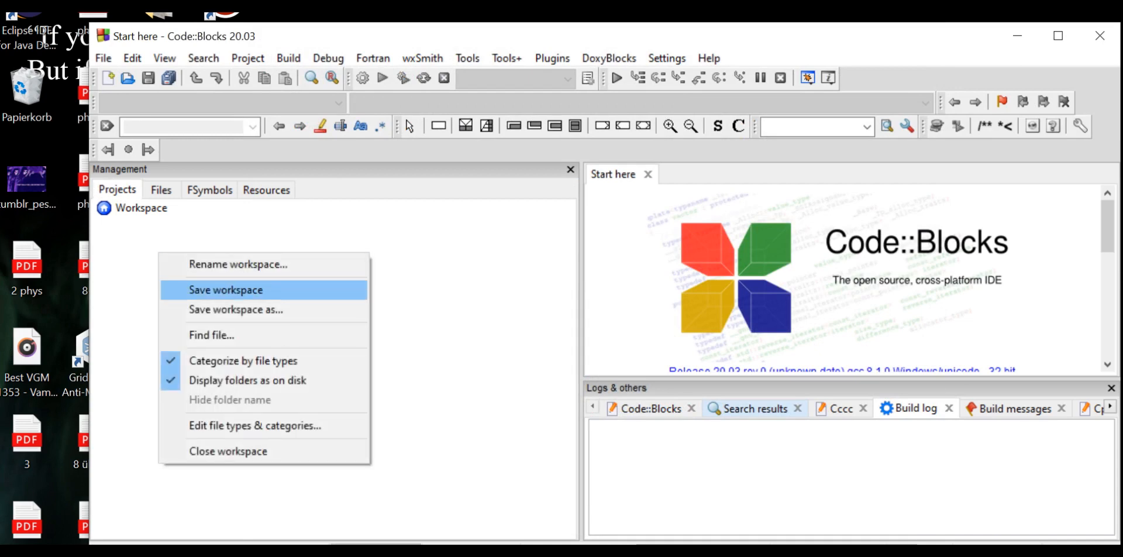
pyautogui.press('Escape')
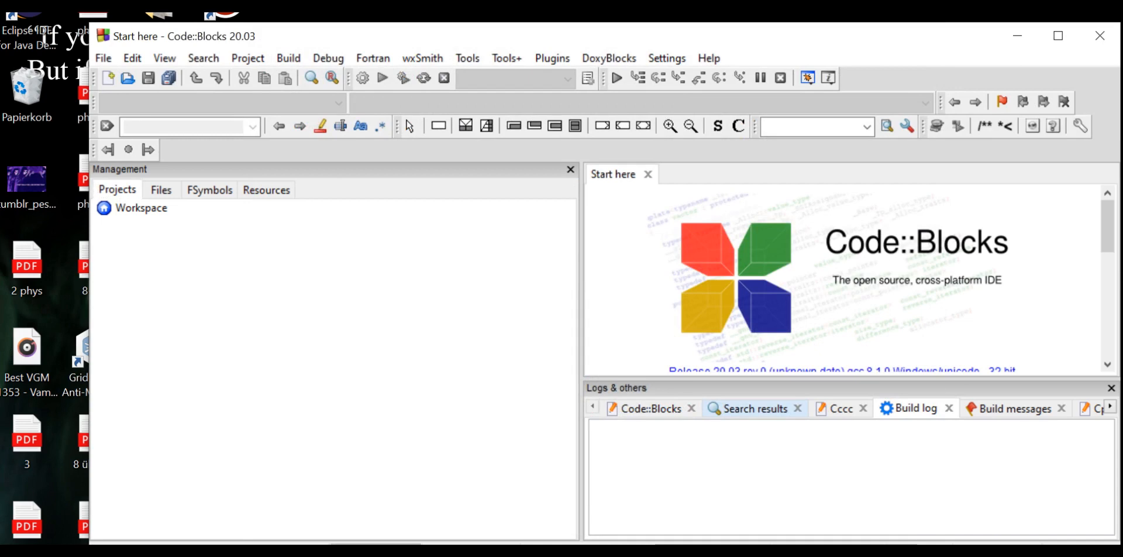
# Step: Start a new project from the Fortran application template and continue past the wizard's introduction
pyautogui.click(103, 58)
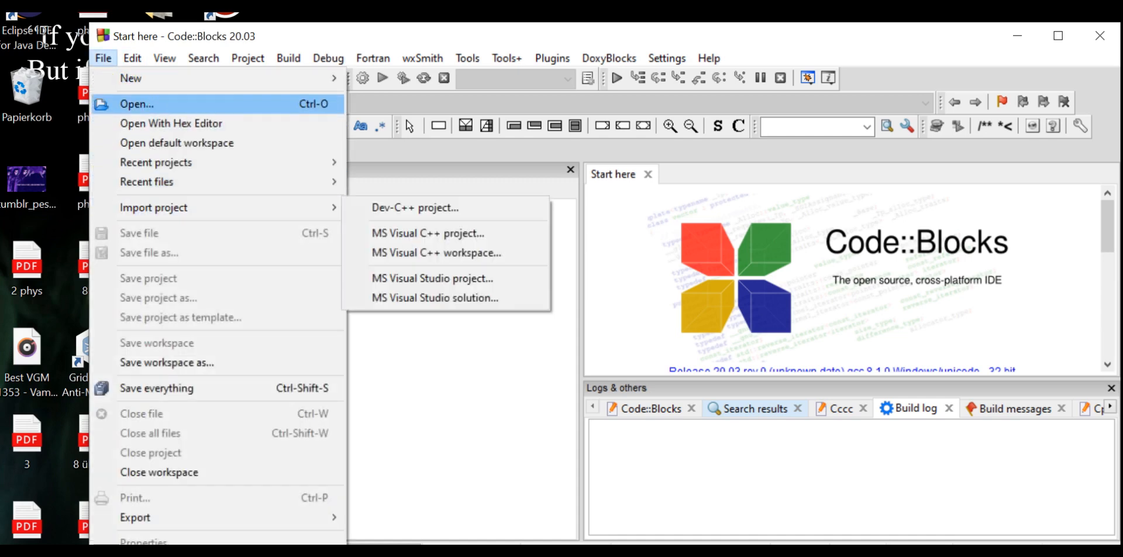
pyautogui.press('Up')
pyautogui.press('Right')
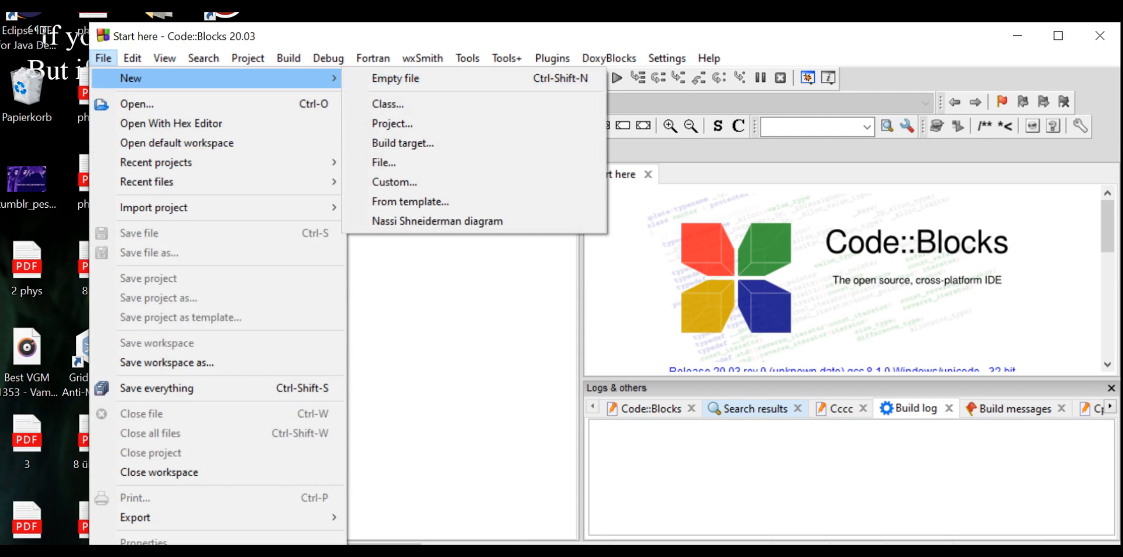
pyautogui.press('Down')
pyautogui.press('Down')
pyautogui.press('Down')
pyautogui.press('Up')
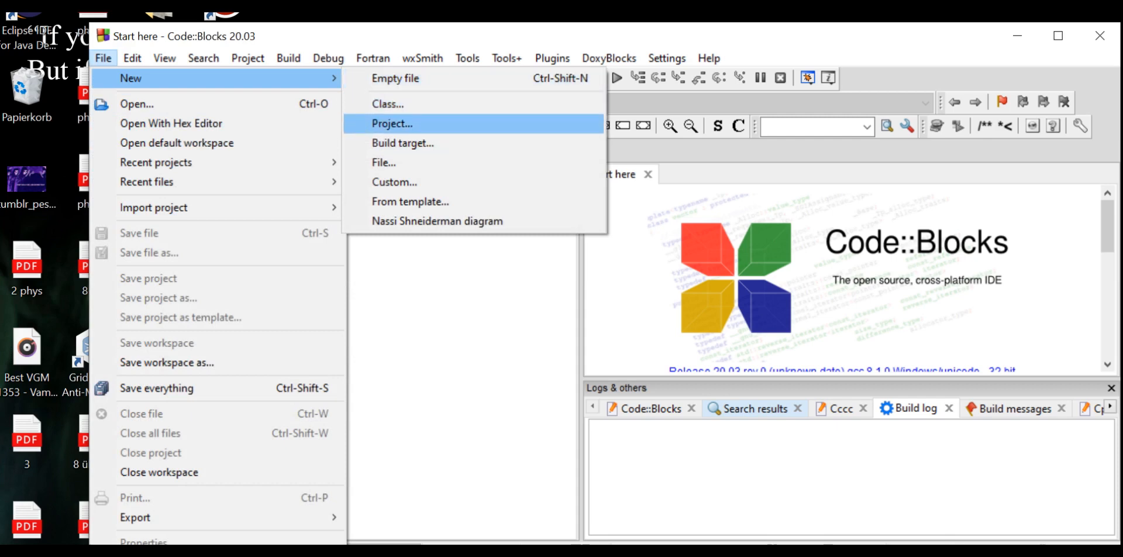
pyautogui.press('Return')
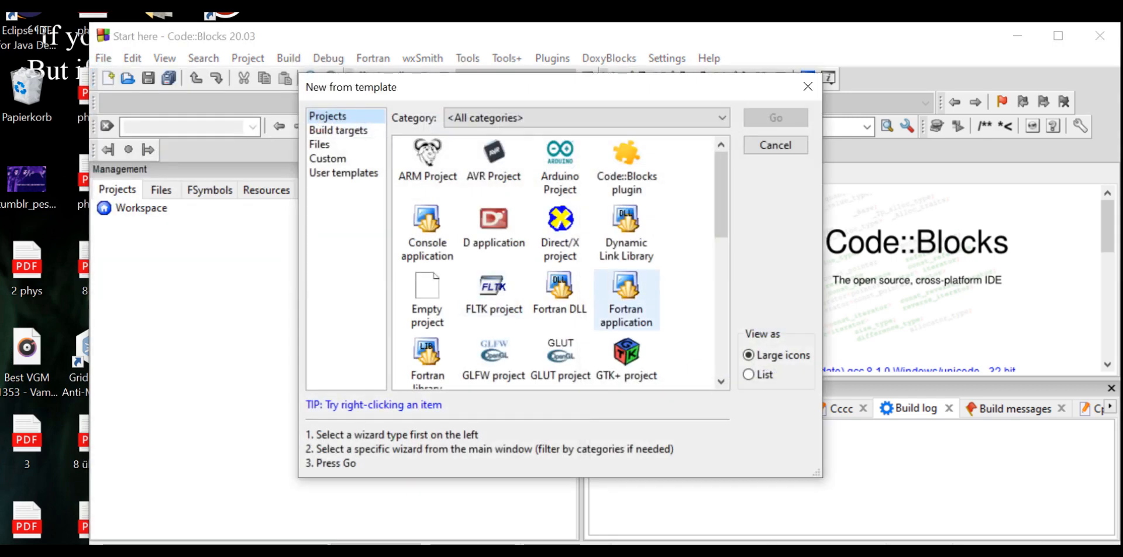
pyautogui.click(626, 299)
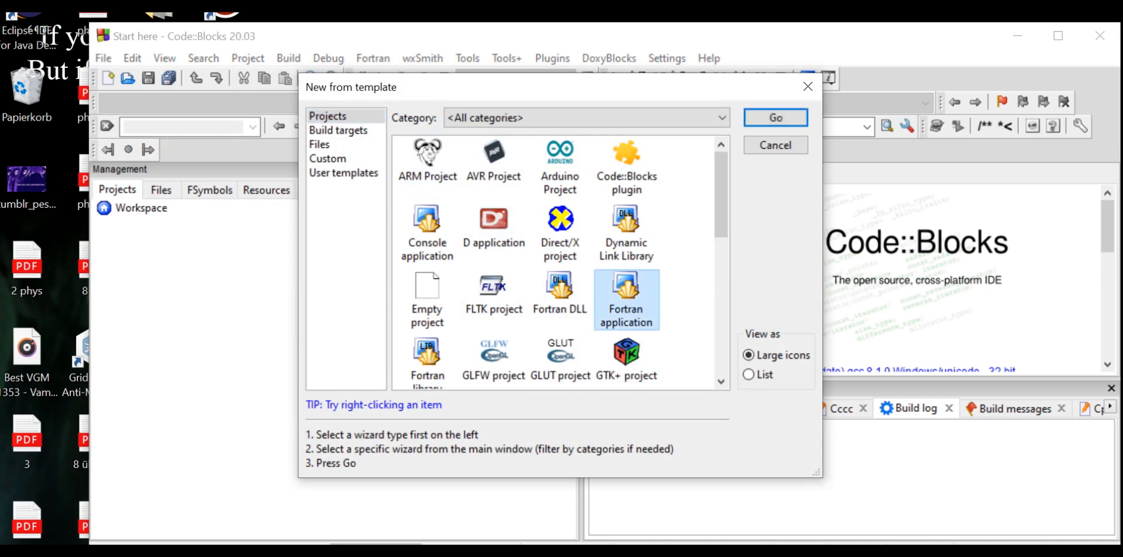
pyautogui.click(776, 118)
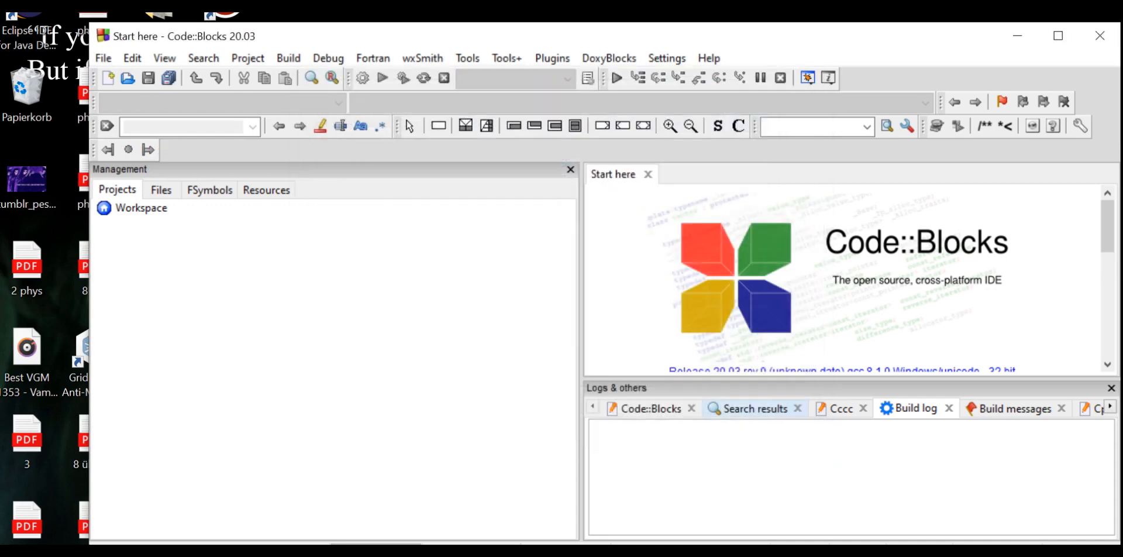
pyautogui.click(674, 483)
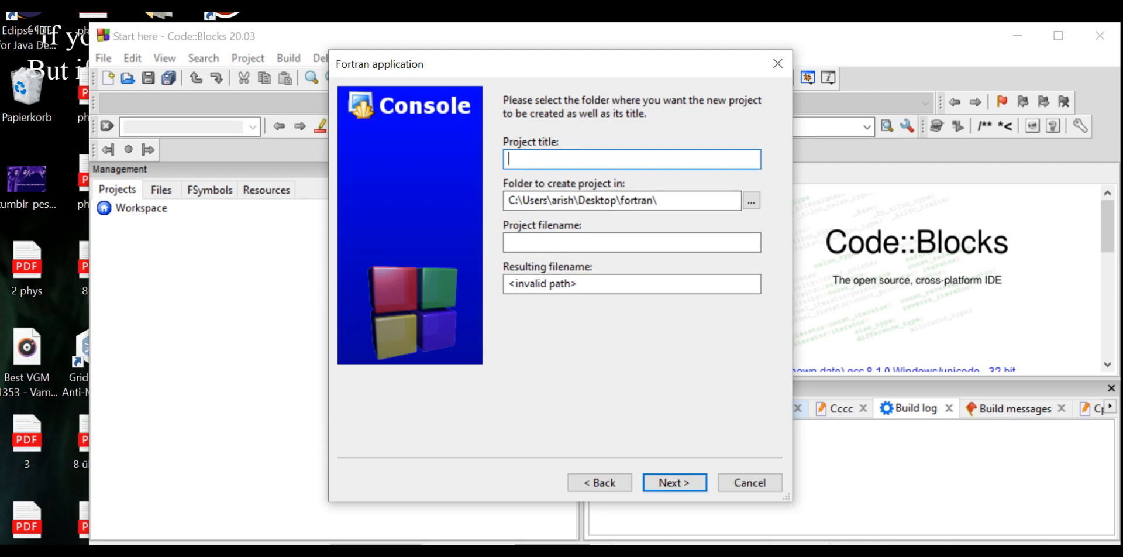
# Step: Title the project test1, keep the desktop's fortran folder and filename test1.cbp, and agree to use the existing directory
pyautogui.write('test1')
pyautogui.click(552, 242)
pyautogui.moveTo(552, 242); pyautogui.dragTo(507, 243)
pyautogui.click(552, 242)
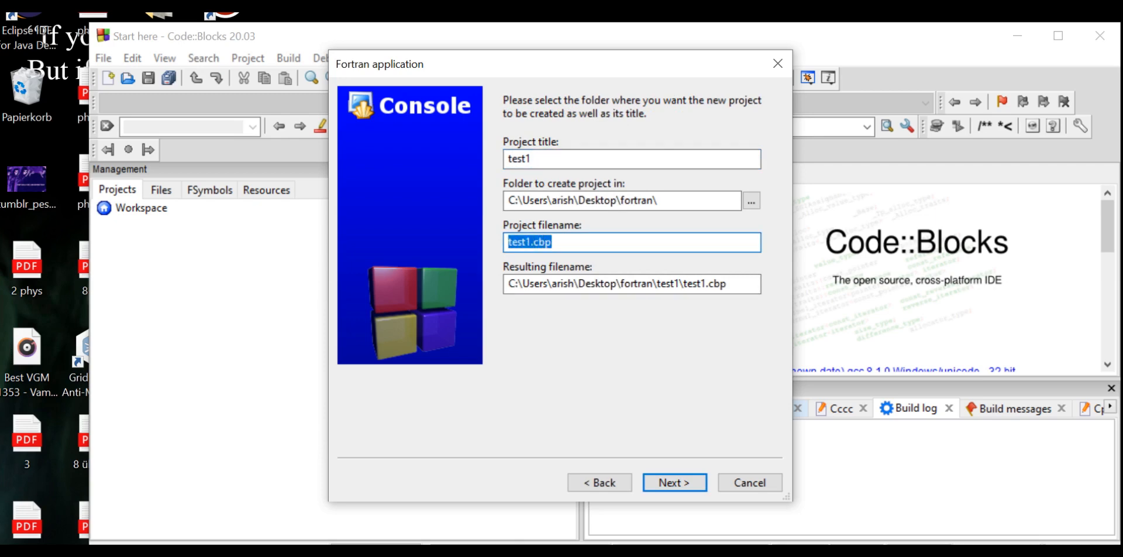
pyautogui.click(552, 242)
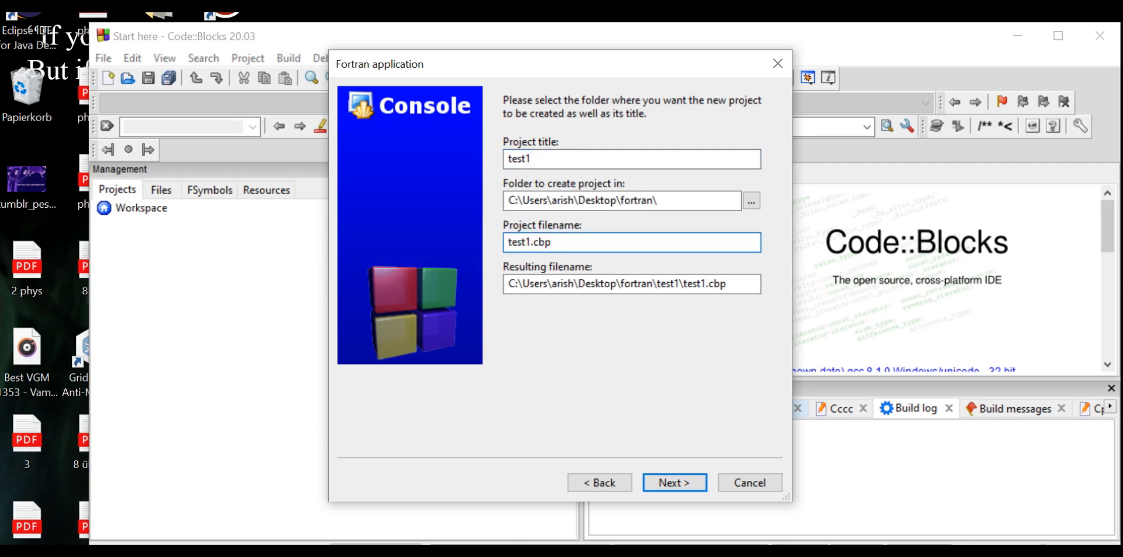
pyautogui.click(727, 284)
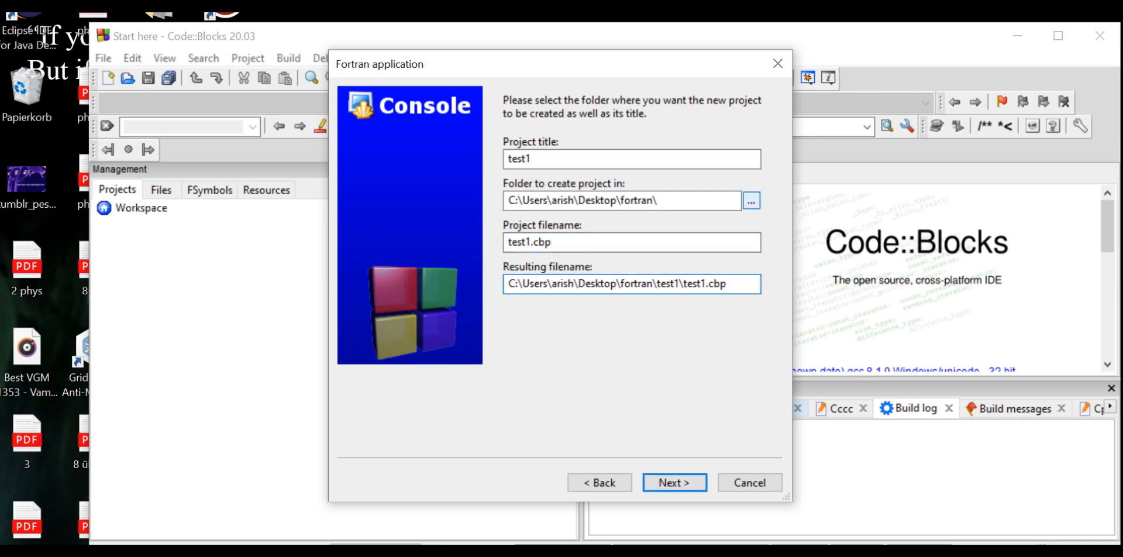
pyautogui.moveTo(641, 283); pyautogui.dragTo(727, 284)
pyautogui.click(675, 483)
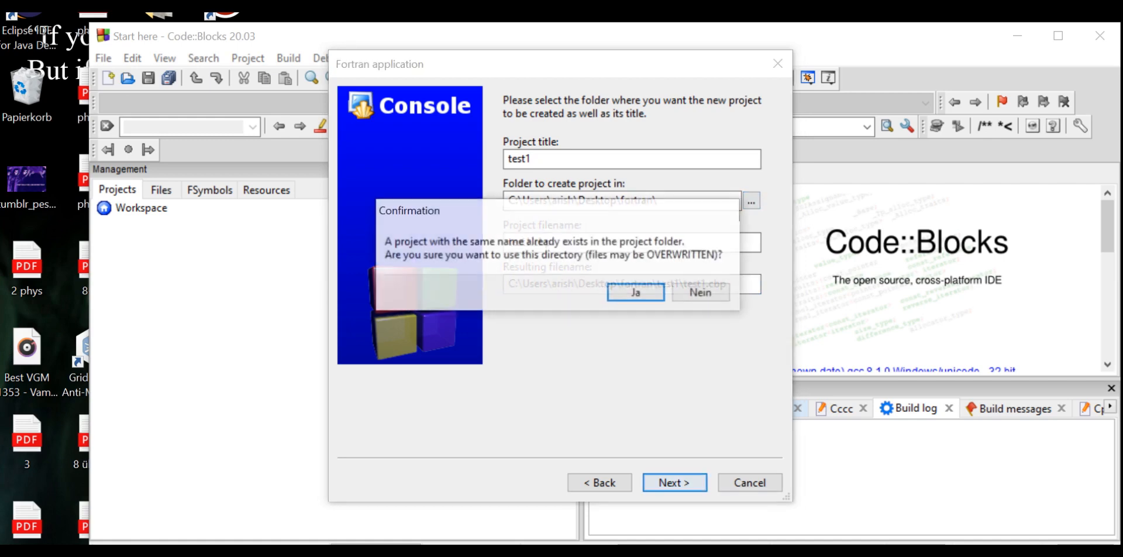
pyautogui.click(637, 293)
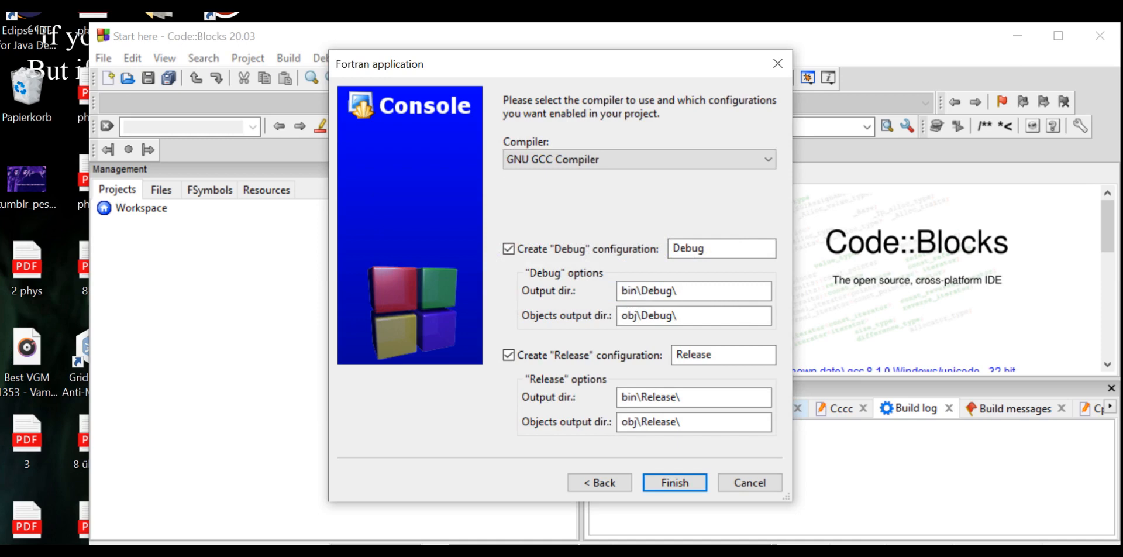
pyautogui.click(639, 159)
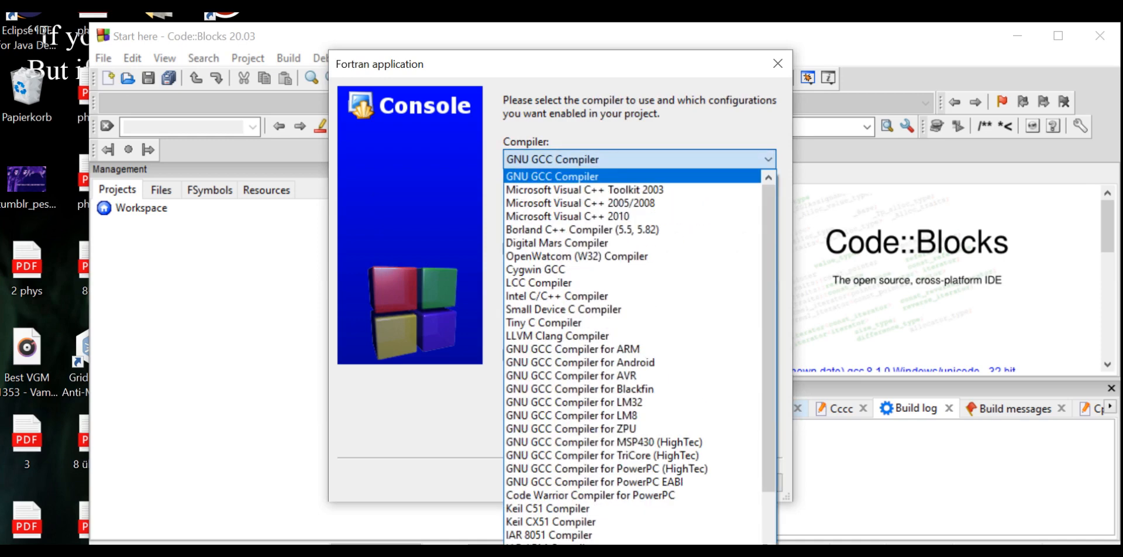
pyautogui.scroll(-2, 634, 285)
pyautogui.scroll(-1, 635, 293)
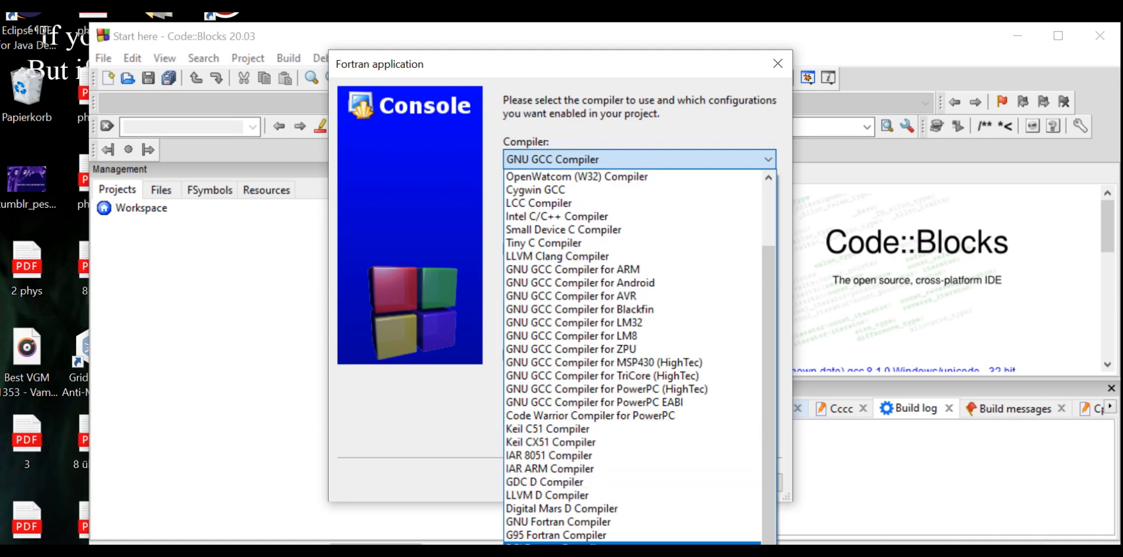
pyautogui.click(634, 551)
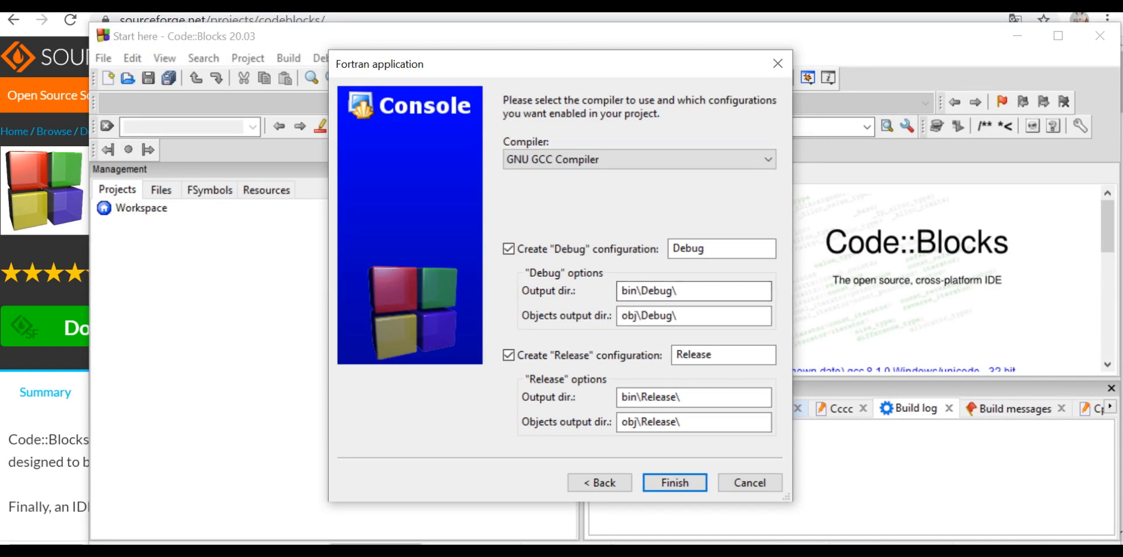
# Step: Choose the GNU Fortran Compiler and finish the project wizard, agreeing to overwrite the existing project file and main.f90
pyautogui.click(661, 160)
pyautogui.scroll(-2, 632, 401)
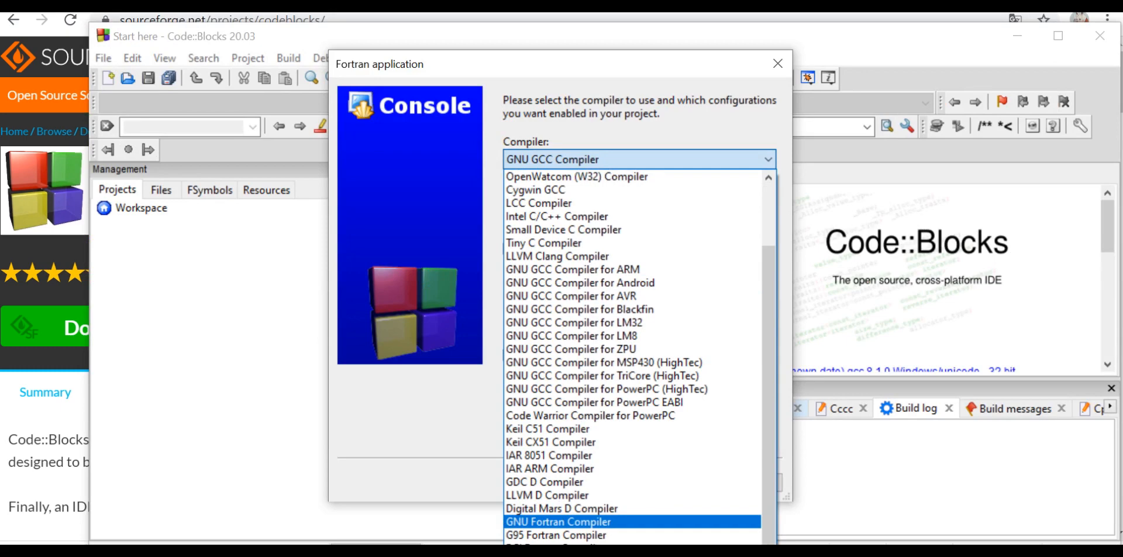
pyautogui.click(559, 522)
pyautogui.click(675, 483)
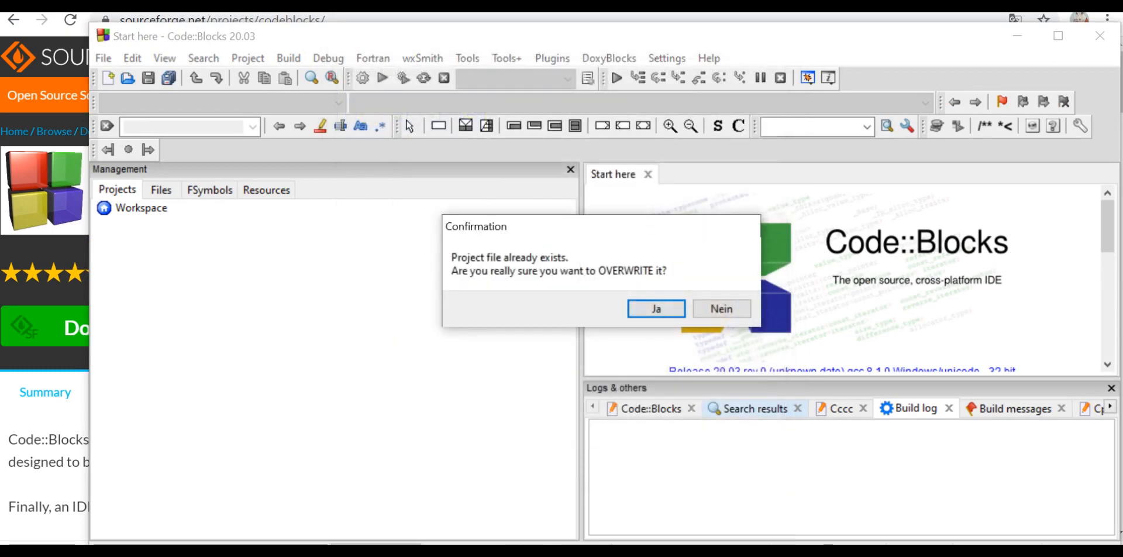
pyautogui.click(657, 308)
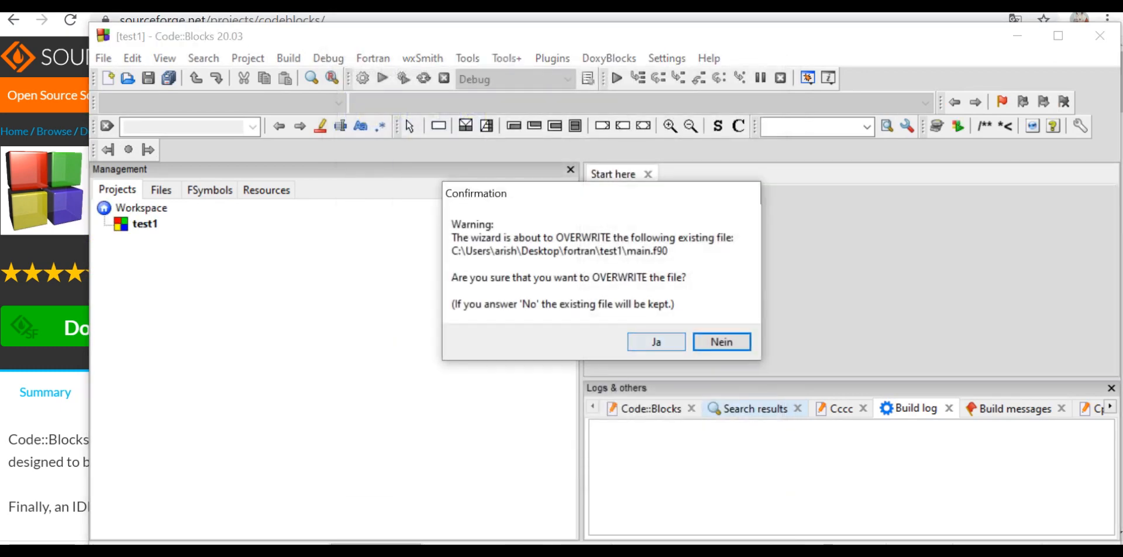
pyautogui.click(657, 342)
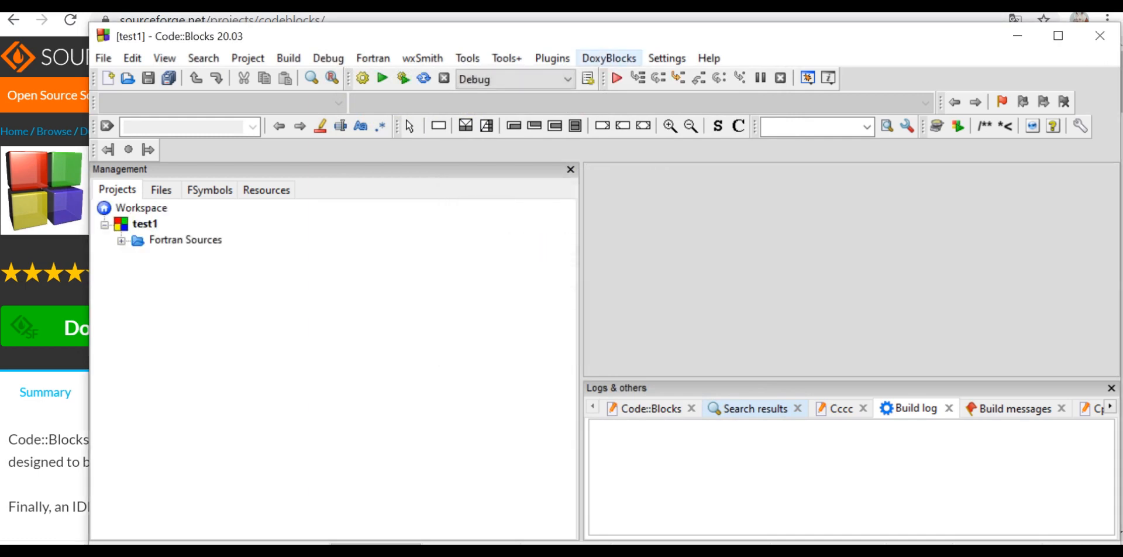
pyautogui.click(667, 58)
pyautogui.click(690, 97)
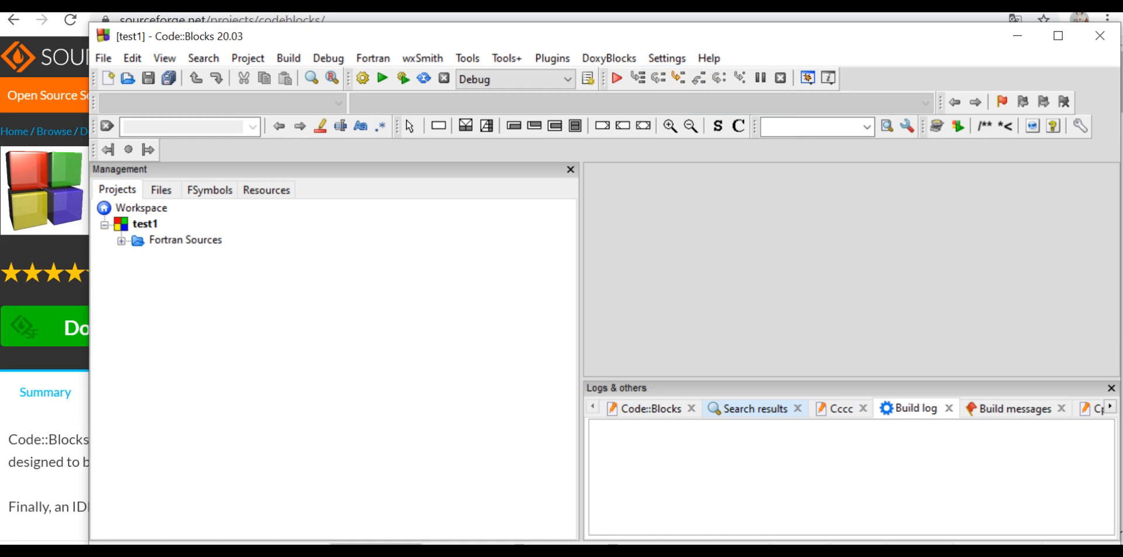
pyautogui.press('Escape')
# Step: Auto-detect the GNU GCC Compiler's installation directory in the global compiler settings' toolchain executables and accept the settings
pyautogui.click(666, 58)
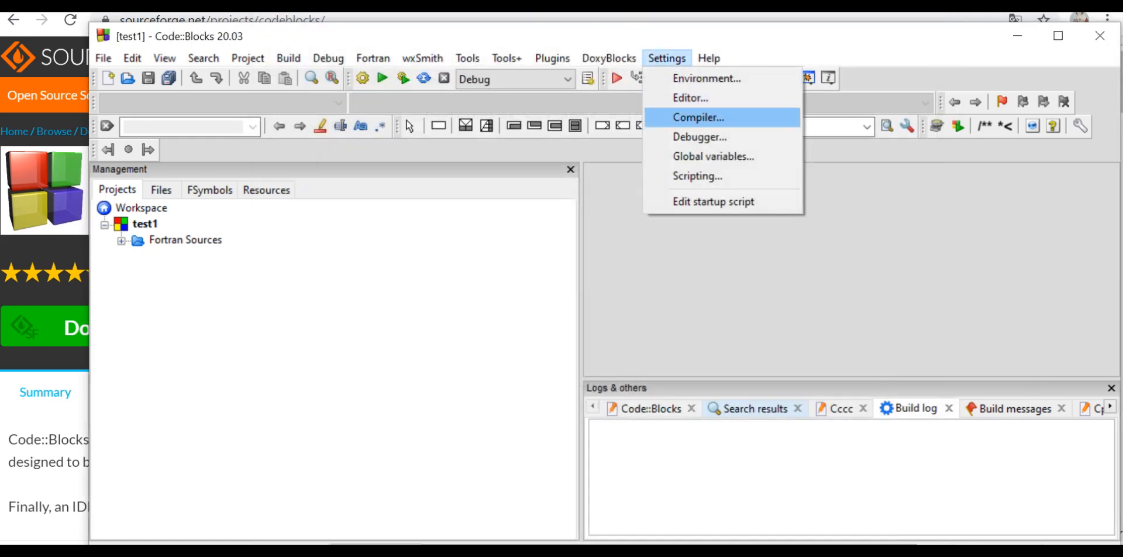
pyautogui.click(705, 117)
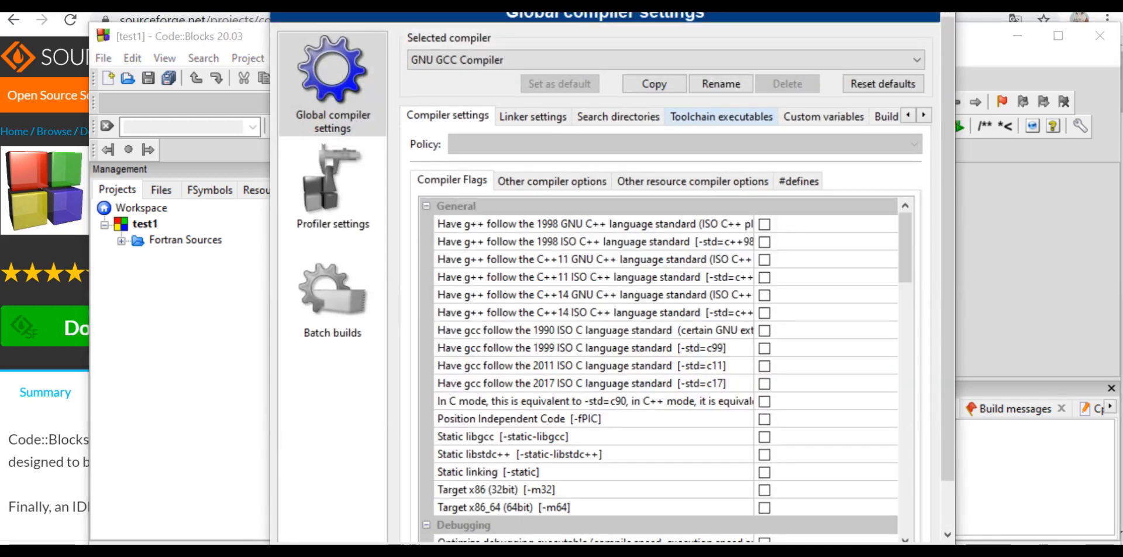
pyautogui.click(721, 116)
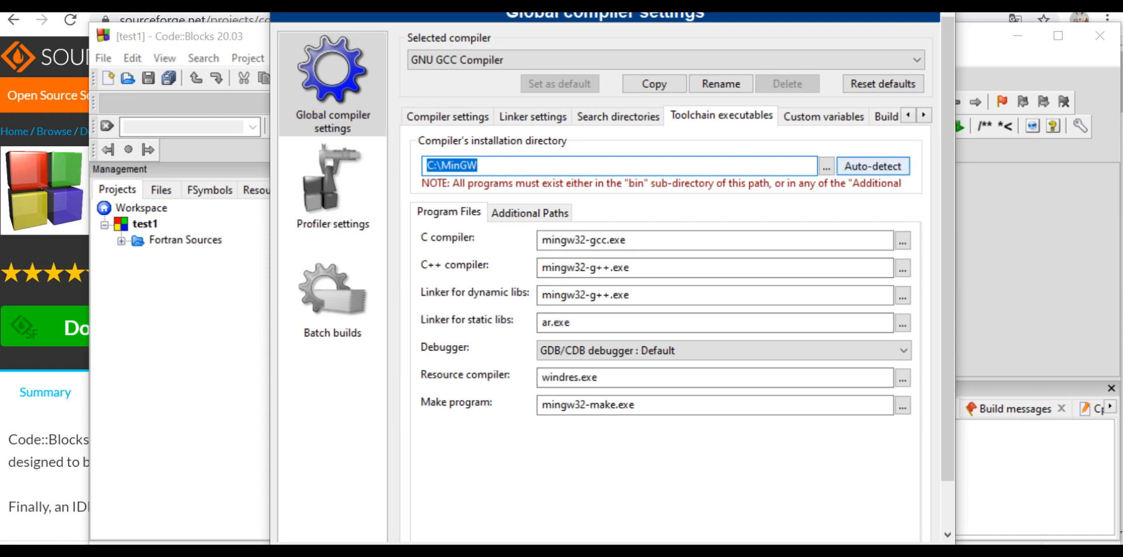
pyautogui.click(872, 166)
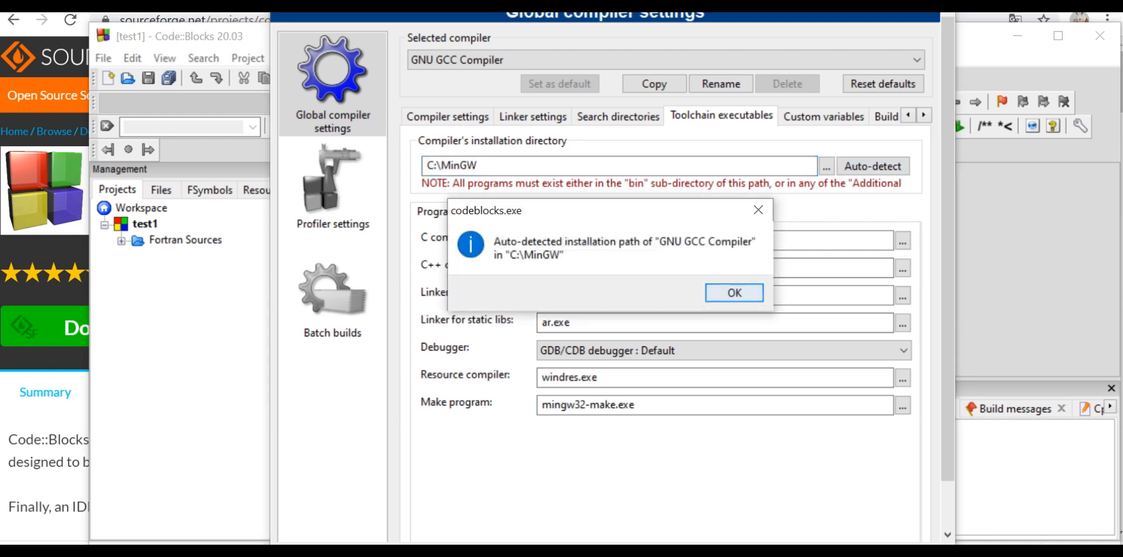
pyautogui.click(728, 291)
pyautogui.click(819, 553)
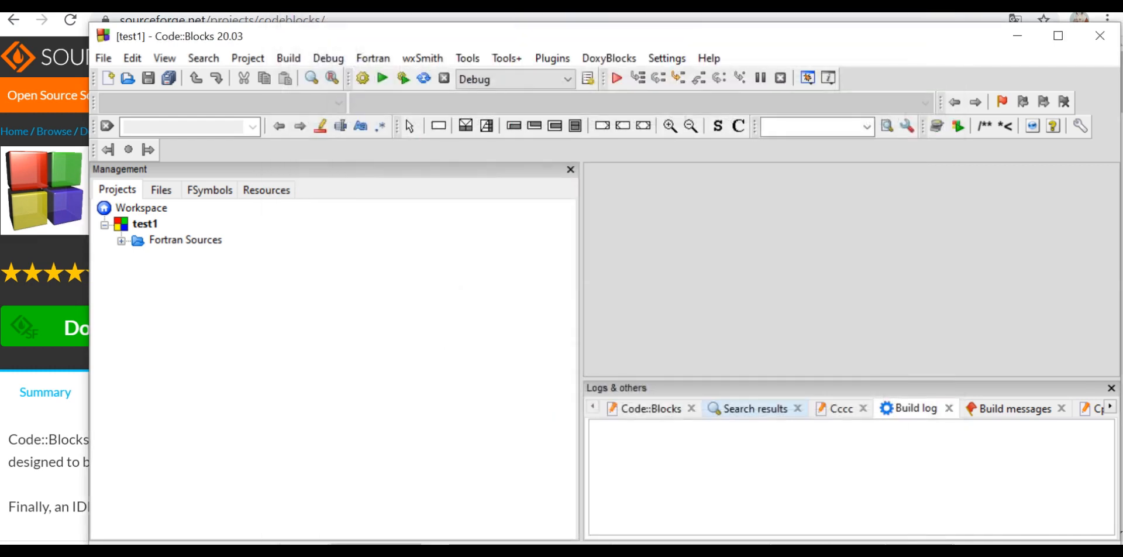
# Step: Expand the Fortran sources of the test1 project and open main.f90 in the editor
pyautogui.click(185, 240)
pyautogui.click(121, 241)
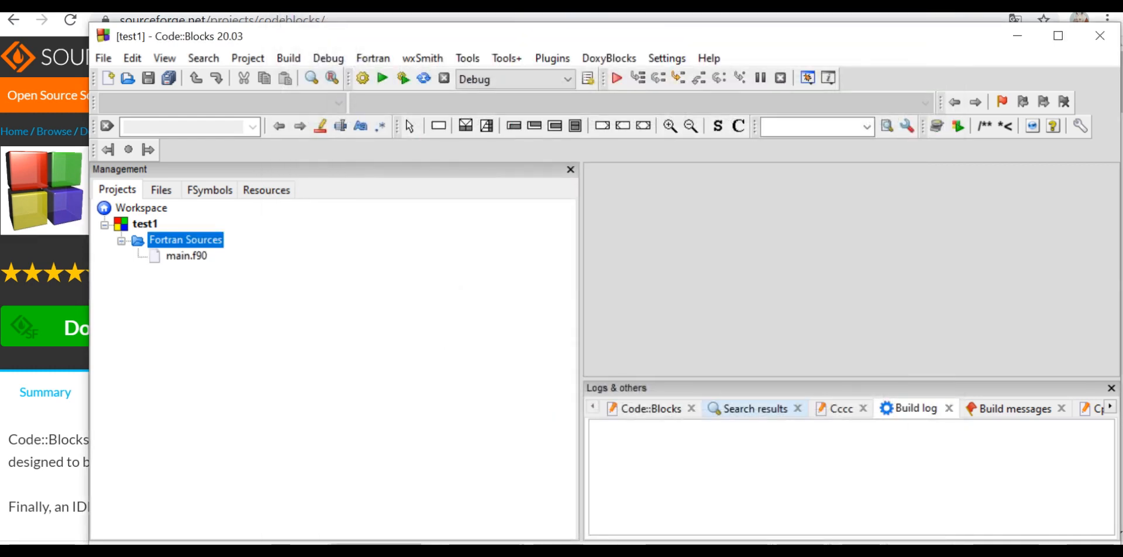
pyautogui.doubleClick(186, 256)
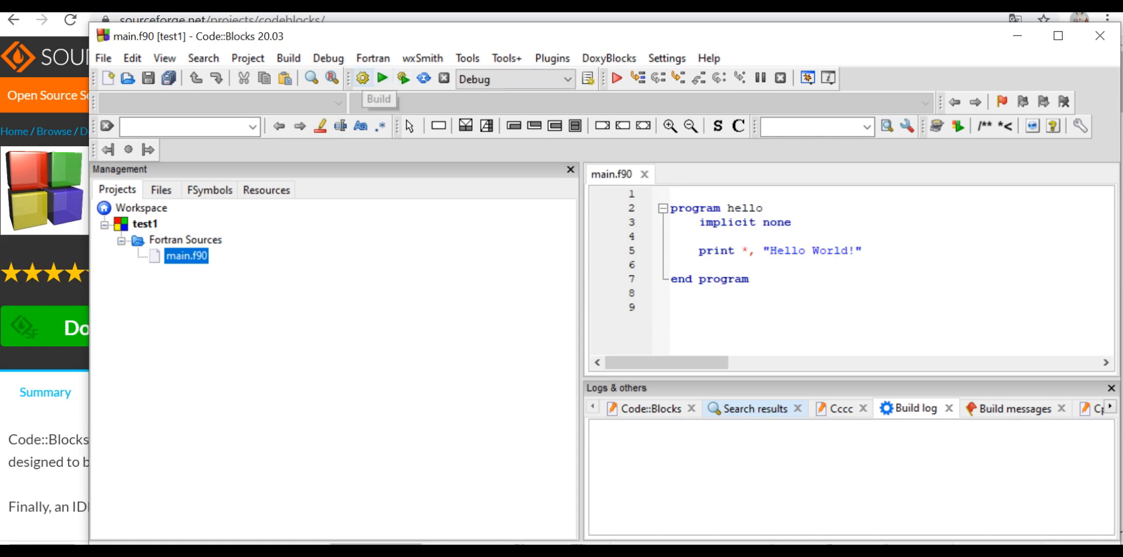
# Step: Build the test1 project with the Debug configuration and run the program, closing its console window when finished
pyautogui.click(363, 78)
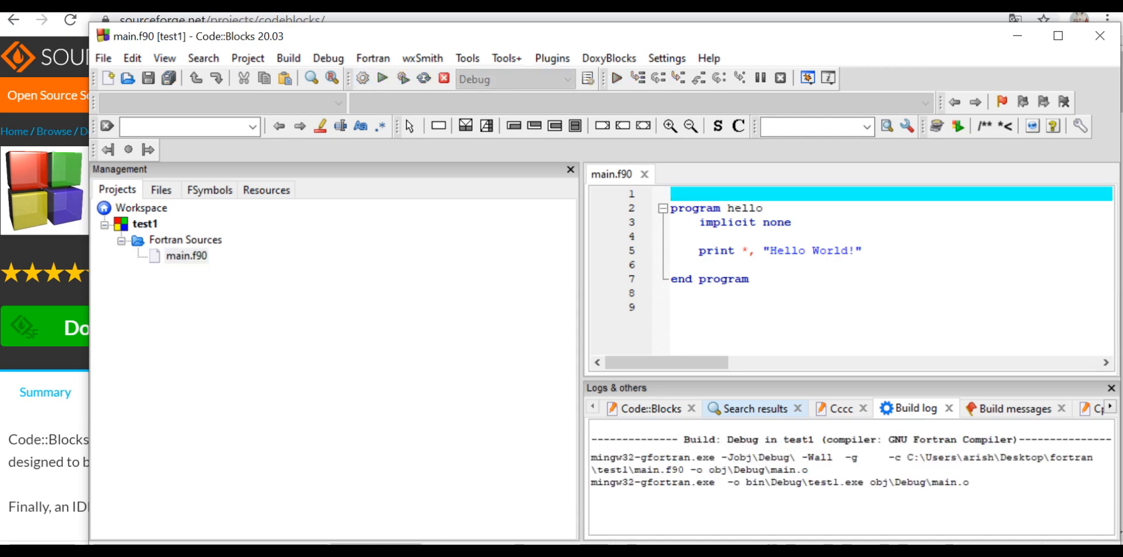
pyautogui.click(749, 279)
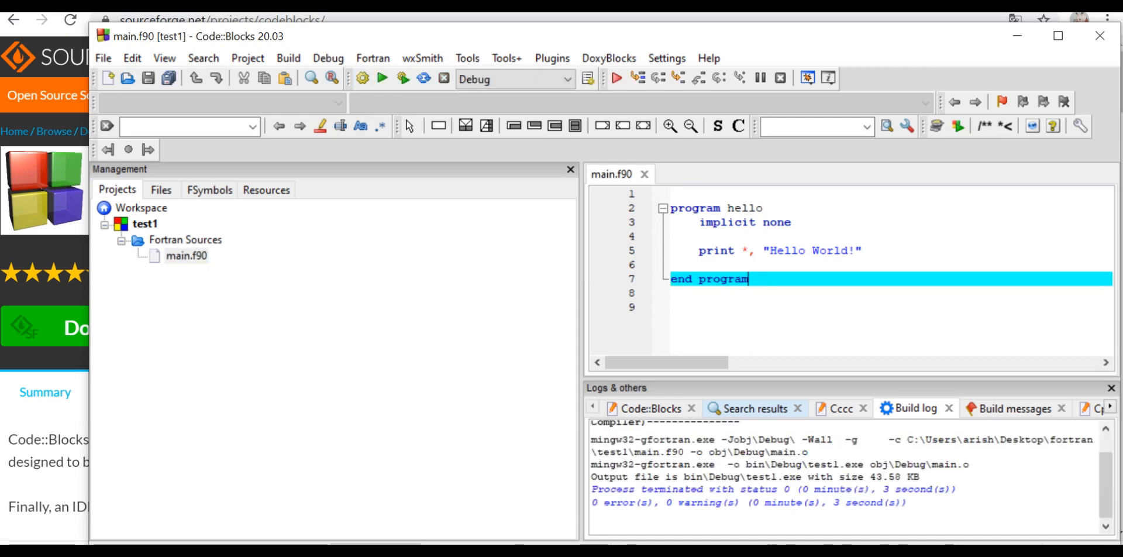
pyautogui.click(383, 77)
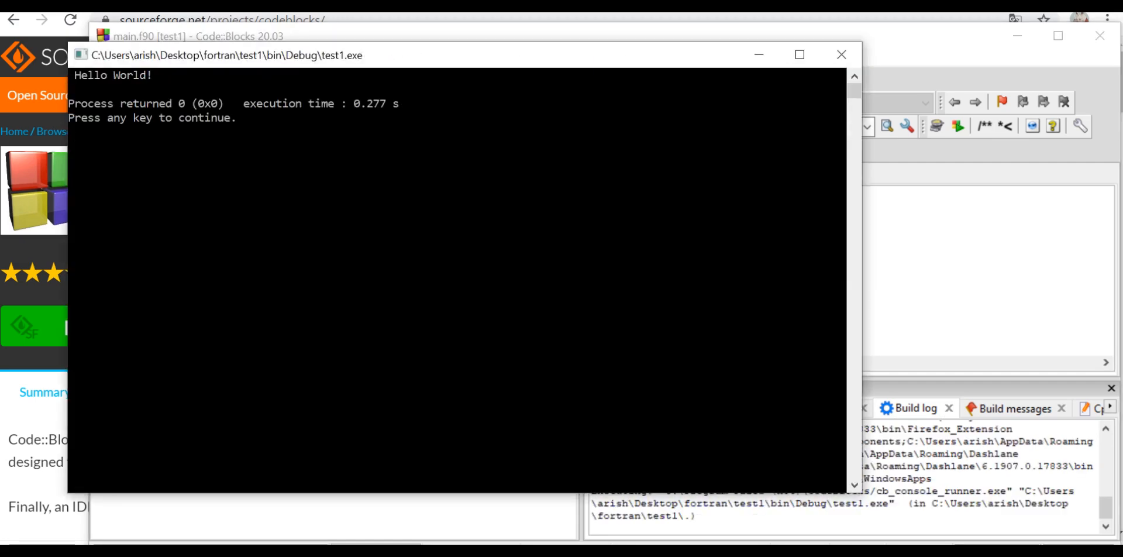
pyautogui.click(842, 54)
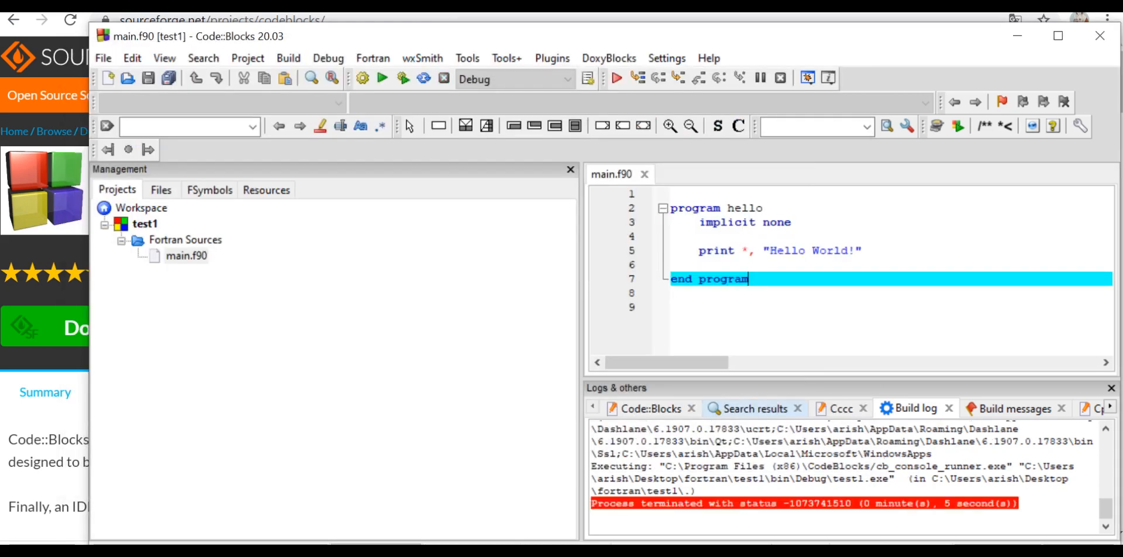